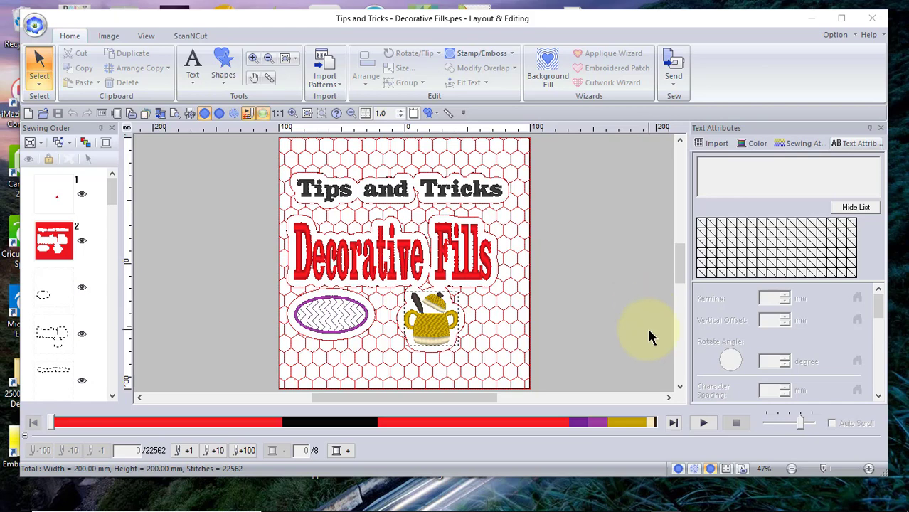
Step: Create a new design and draw a heart shape about 96 mm wide and 103 mm high near the page centre
{"action": "left_click", "coordinate": [34, 26]}
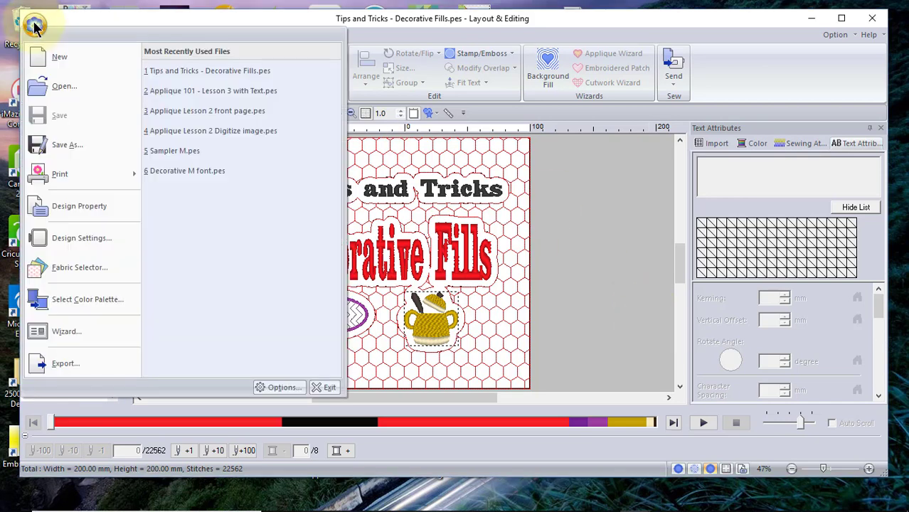
{"action": "left_click", "coordinate": [40, 55]}
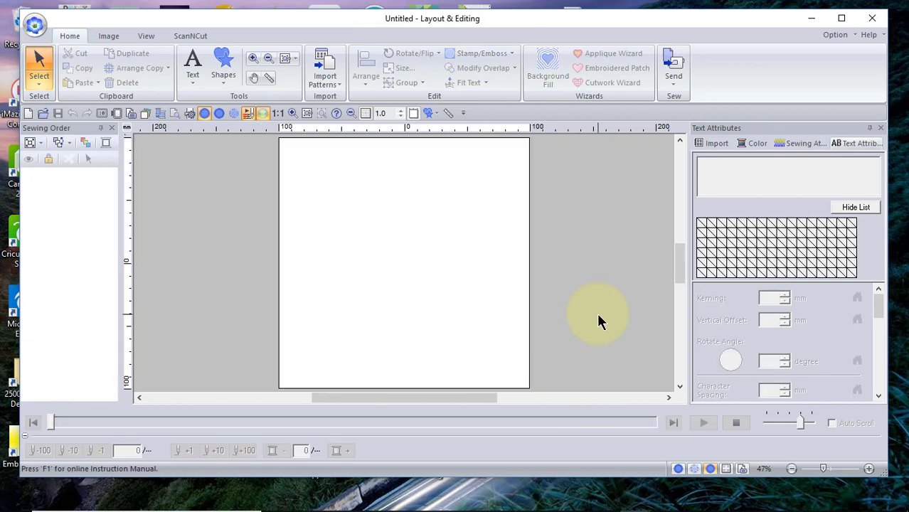
{"action": "left_click", "coordinate": [223, 64]}
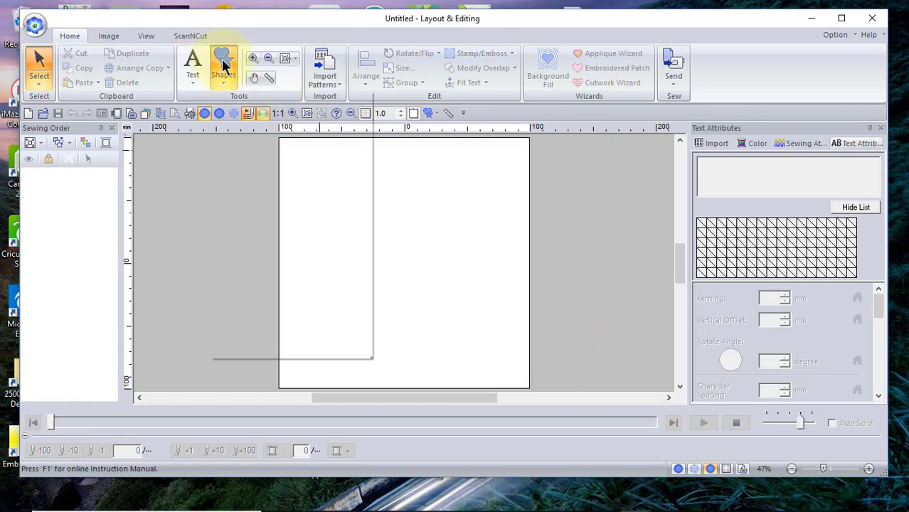
{"action": "left_click", "coordinate": [251, 237]}
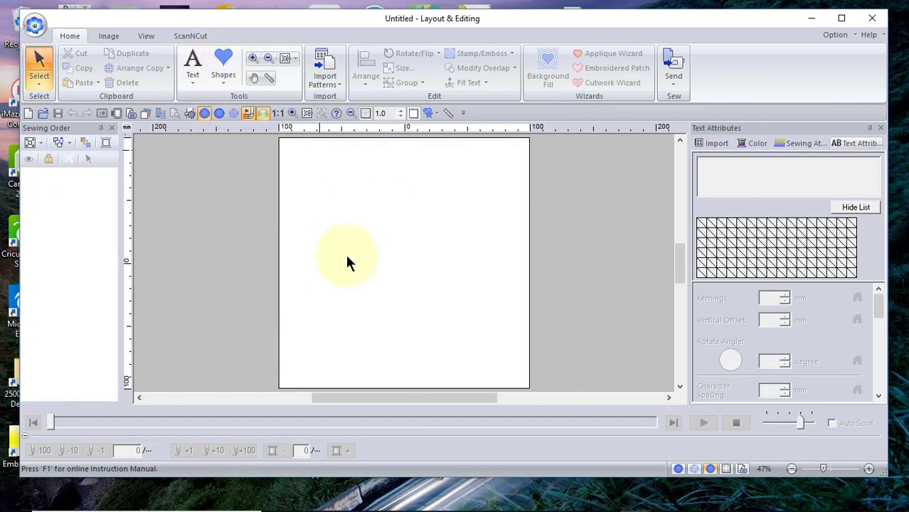
{"action": "left_click_drag", "start_coordinate": [348, 203], "coordinate": [469, 333]}
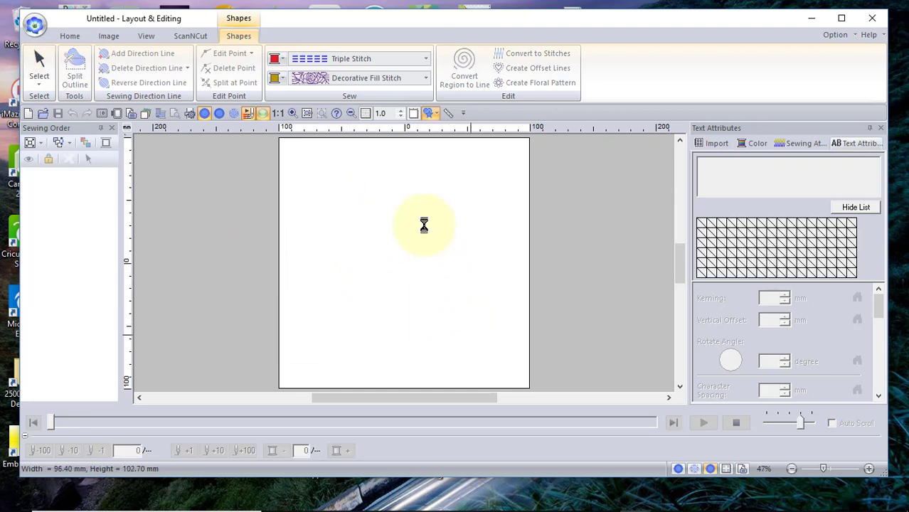
Step: Set the heart's outline to Zigzag Stitch and its region to Decorative Fill Stitch
{"action": "left_click", "coordinate": [426, 59]}
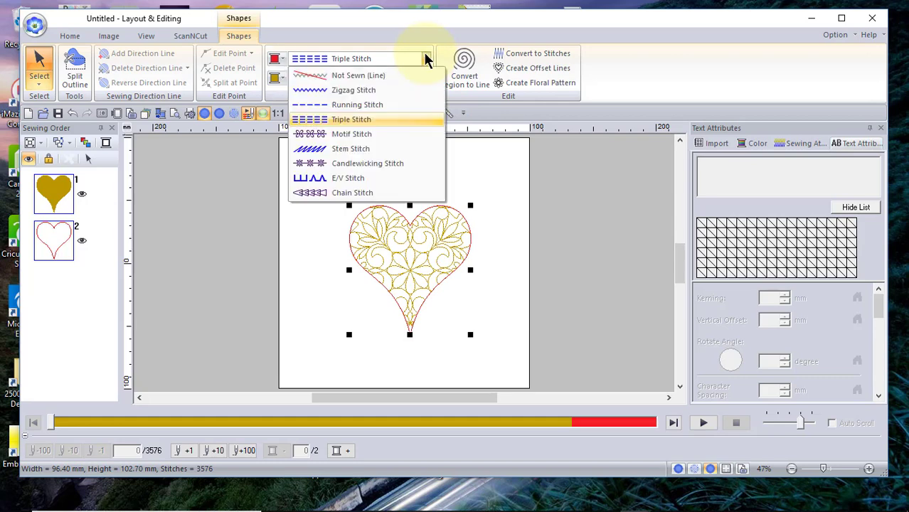
{"action": "left_click", "coordinate": [368, 89]}
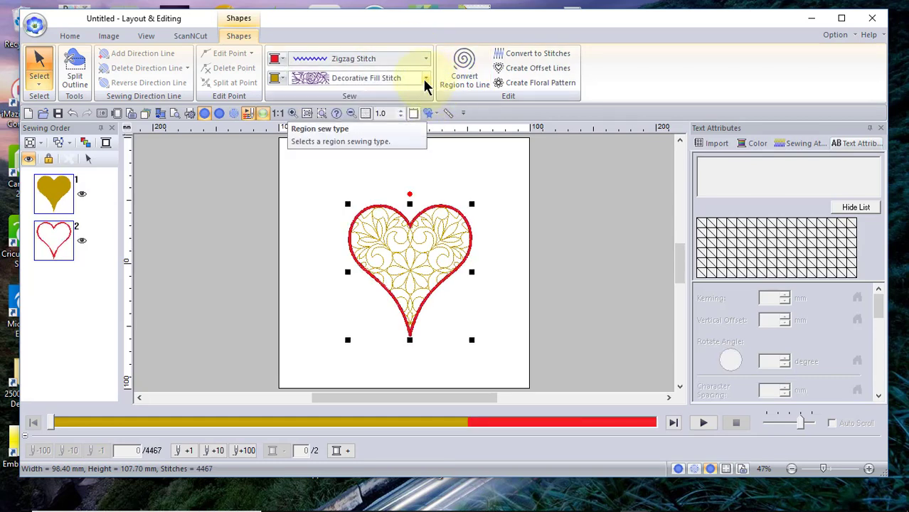
{"action": "left_click", "coordinate": [425, 78]}
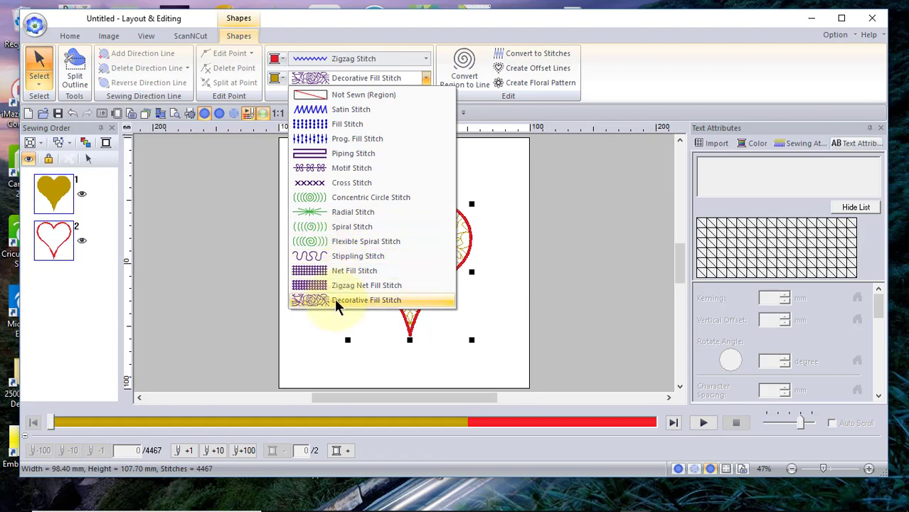
{"action": "left_click", "coordinate": [333, 299]}
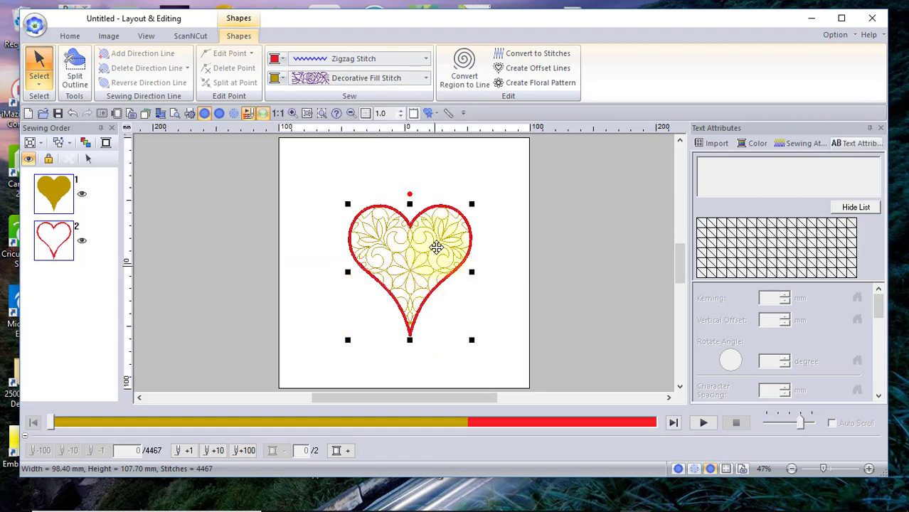
Step: Replace the heart's decorative fill pattern with df_pat030
{"action": "left_click", "coordinate": [785, 142]}
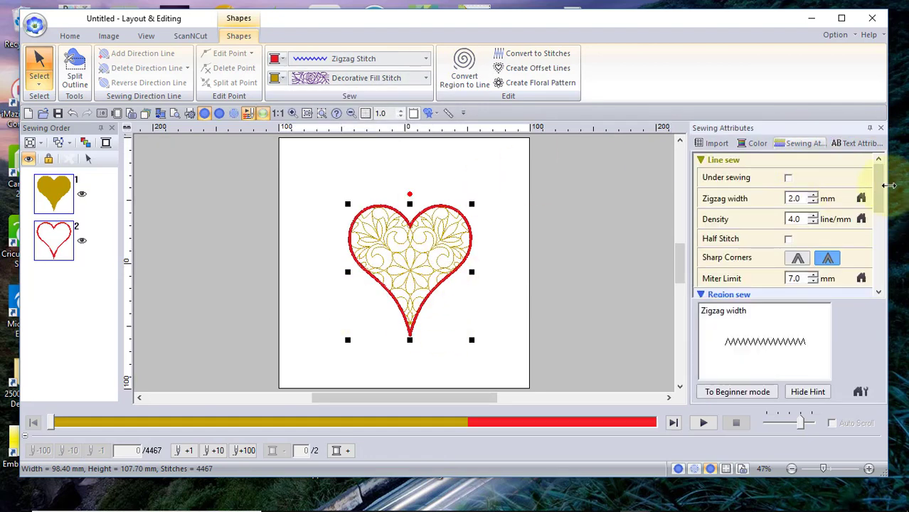
{"action": "left_click_drag", "start_coordinate": [879, 193], "coordinate": [879, 251]}
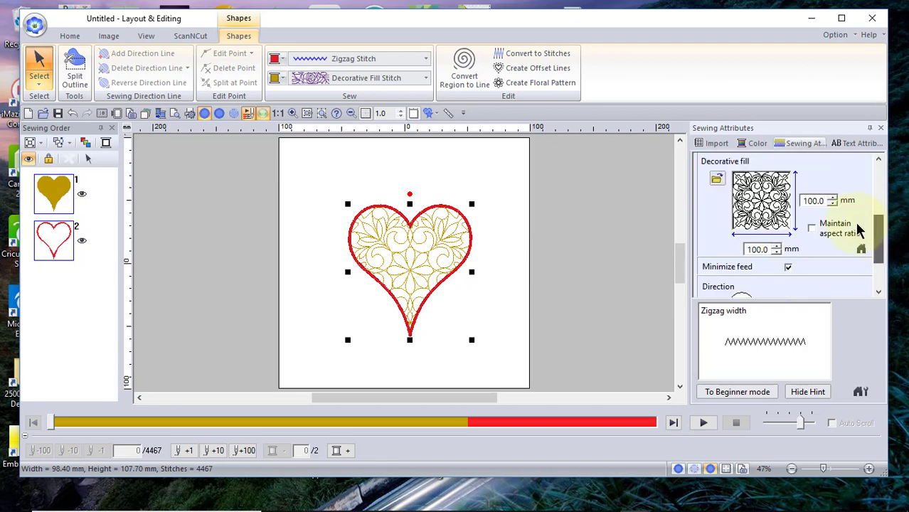
{"action": "left_click", "coordinate": [717, 178]}
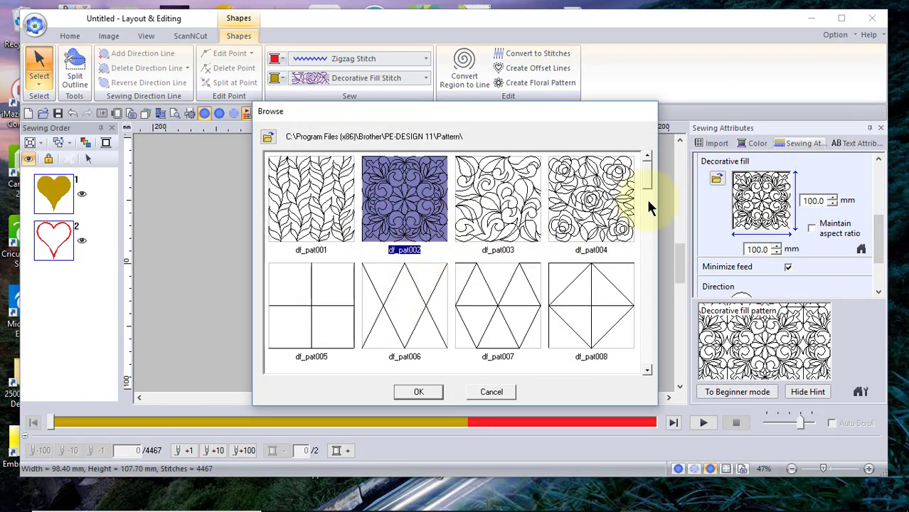
{"action": "left_click_drag", "start_coordinate": [646, 186], "coordinate": [630, 342]}
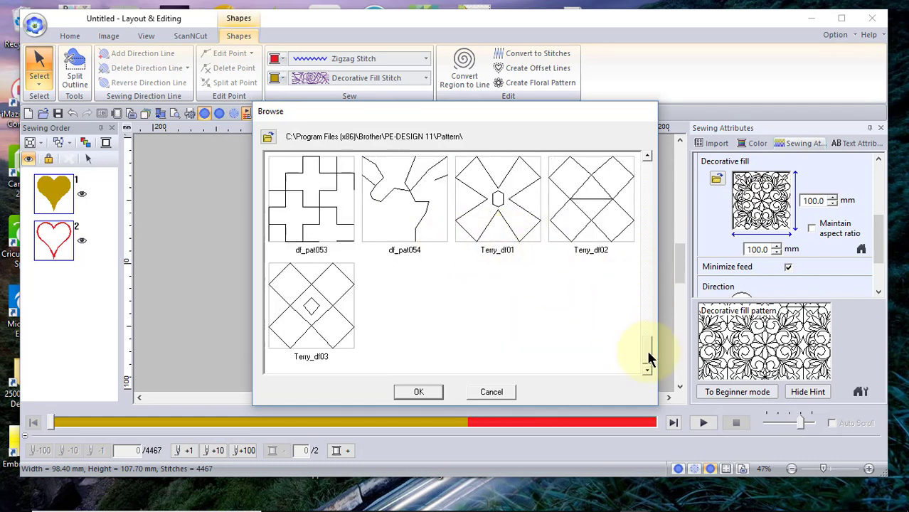
{"action": "left_click_drag", "start_coordinate": [648, 359], "coordinate": [655, 313]}
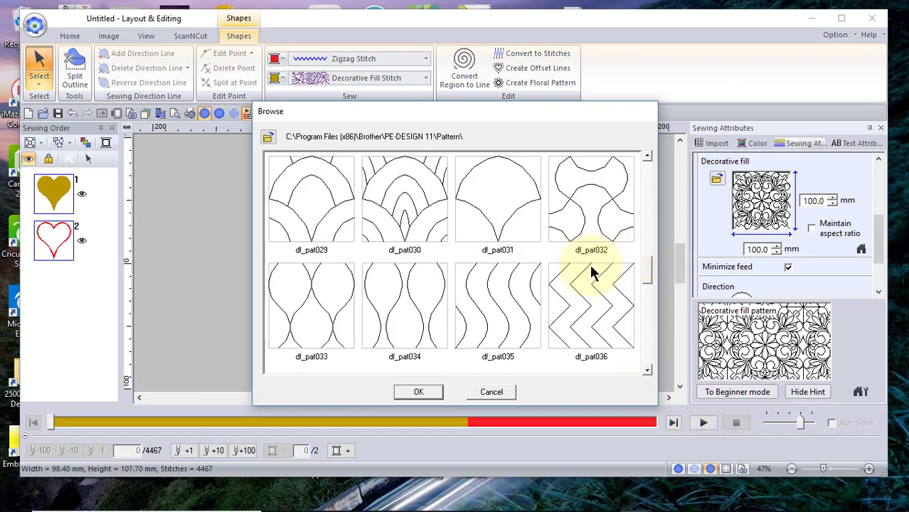
{"action": "left_click", "coordinate": [413, 217]}
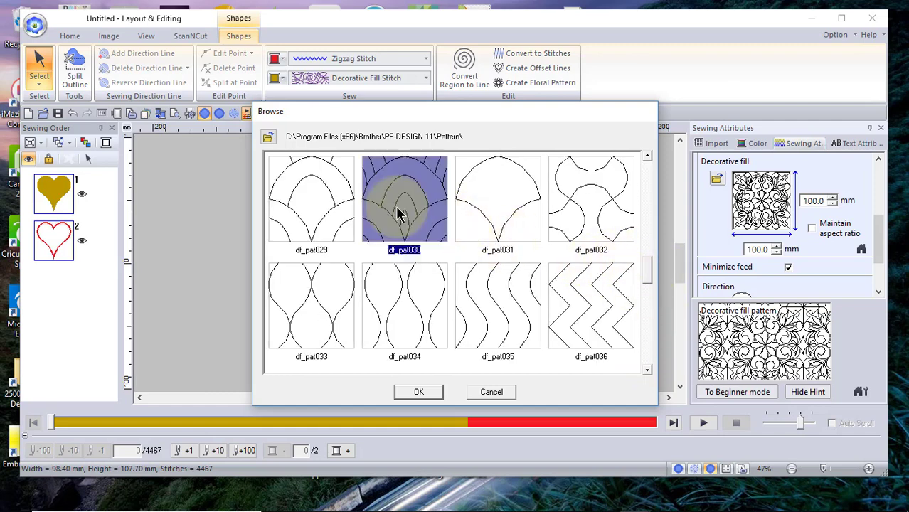
{"action": "left_click", "coordinate": [421, 392]}
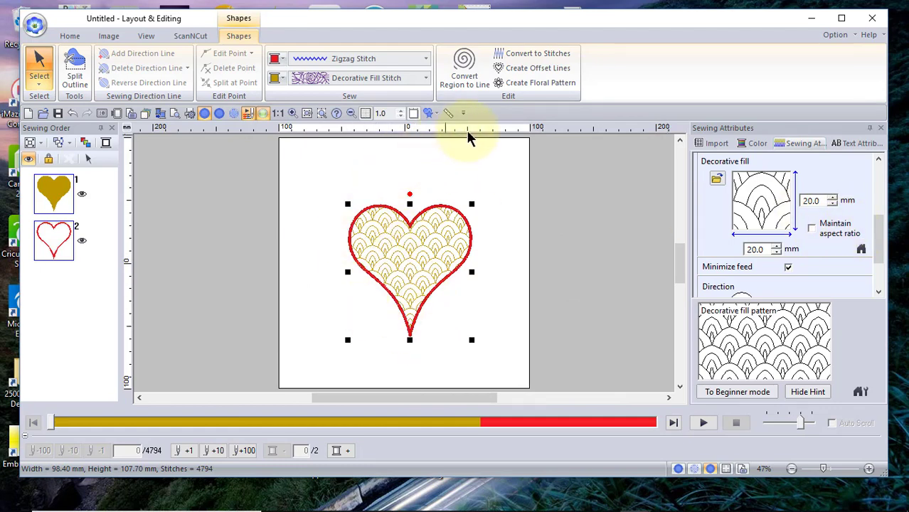
Step: Start a Stippling Fill in the Background Fill Wizard for the region surrounding the heart
{"action": "left_click", "coordinate": [77, 36]}
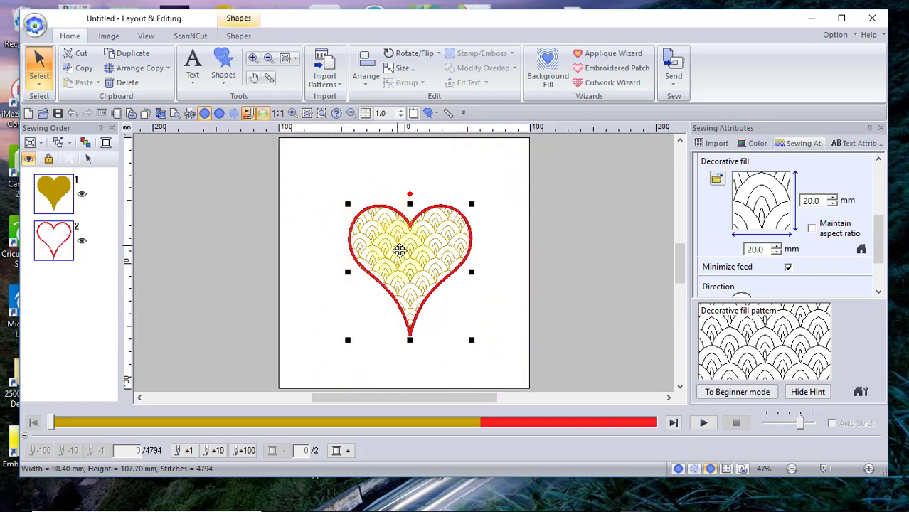
{"action": "left_click", "coordinate": [549, 67]}
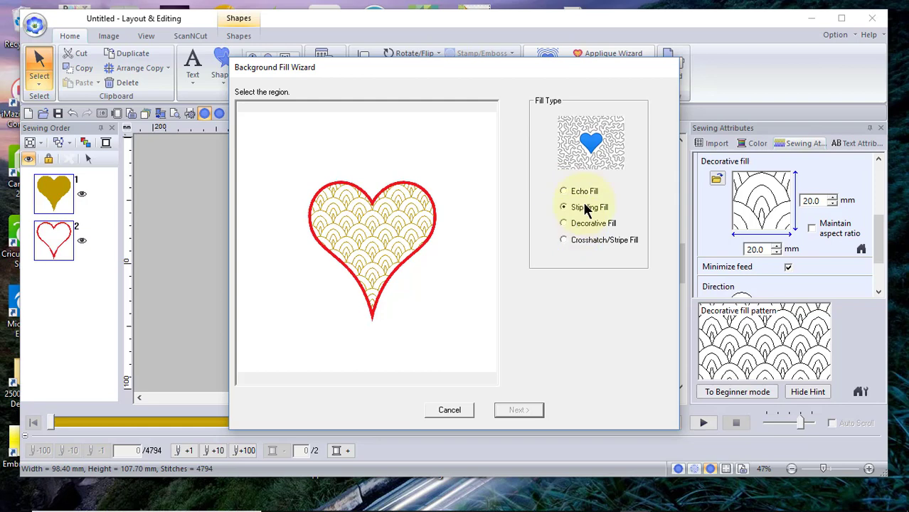
{"action": "left_click", "coordinate": [443, 155]}
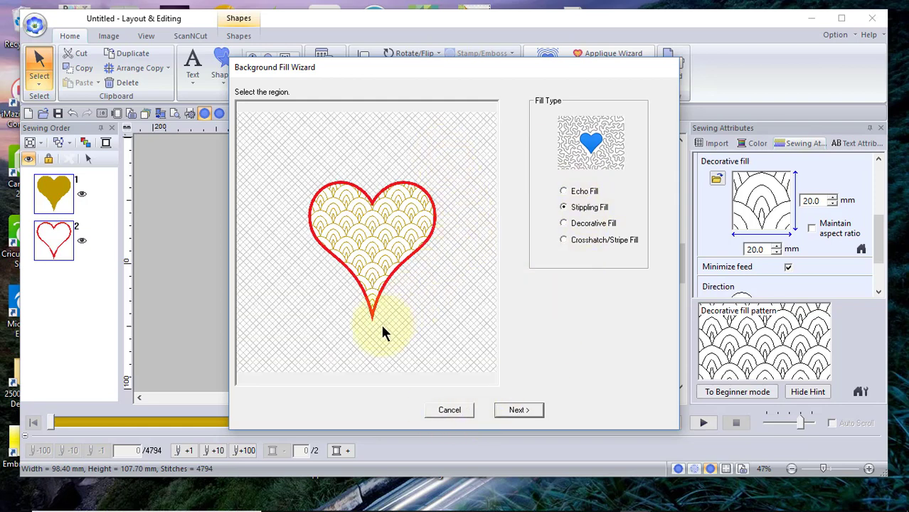
{"action": "left_click", "coordinate": [517, 410]}
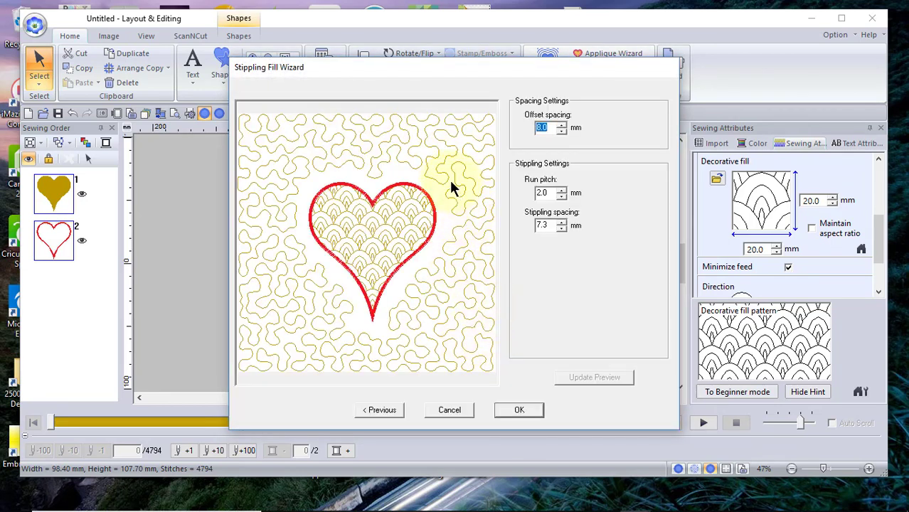
Step: Set the stippling fill's offset spacing to 6.4 mm, preview it and apply the background fill
{"action": "left_click", "coordinate": [561, 131]}
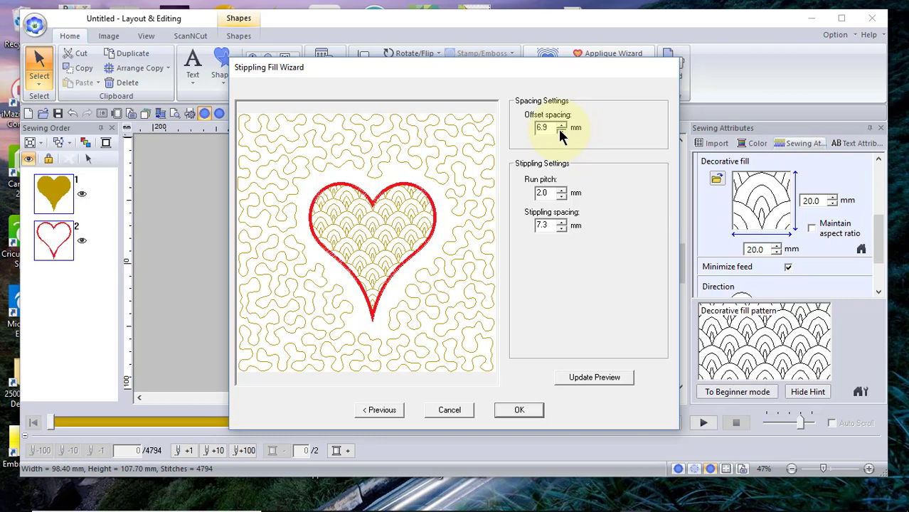
{"action": "left_click", "coordinate": [561, 131]}
{"action": "left_click", "coordinate": [562, 131]}
{"action": "left_click", "coordinate": [561, 131]}
{"action": "left_click", "coordinate": [561, 131]}
{"action": "left_click", "coordinate": [561, 131]}
{"action": "left_click", "coordinate": [581, 376]}
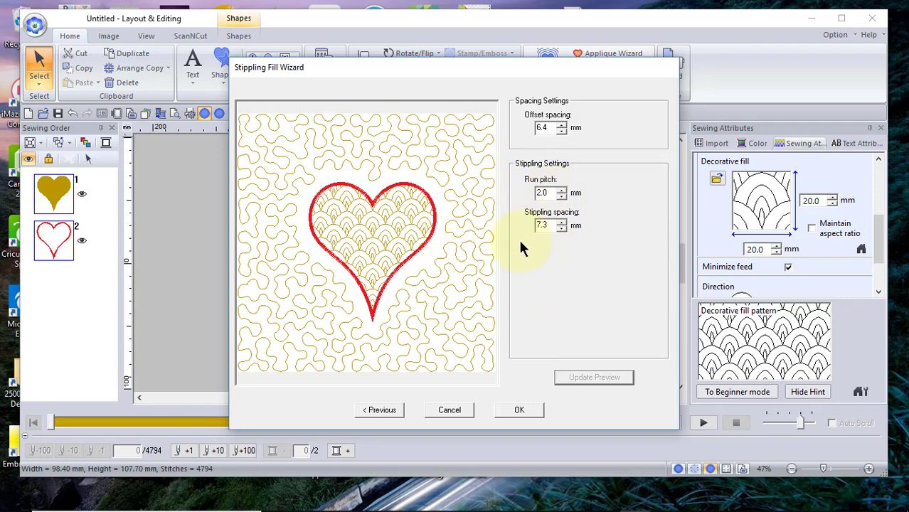
{"action": "left_click", "coordinate": [520, 411]}
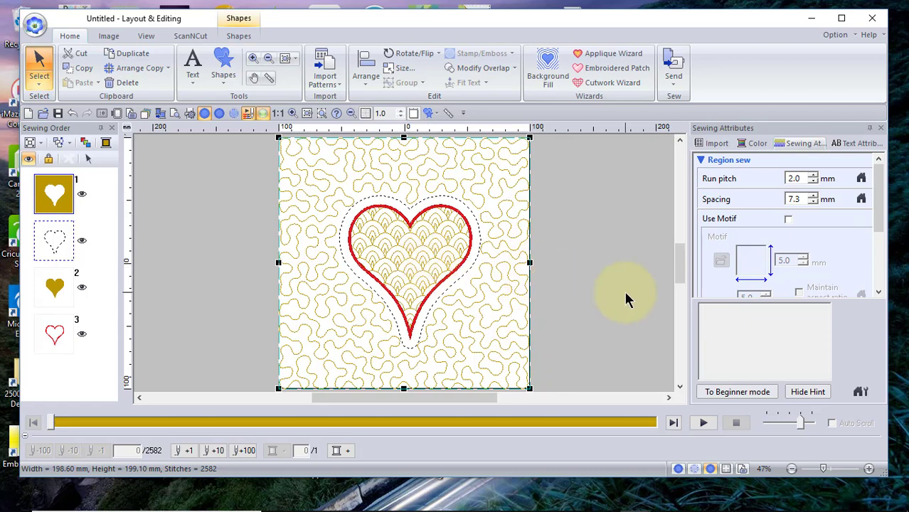
Step: Start another new design without saving the heart design
{"action": "left_click", "coordinate": [40, 27]}
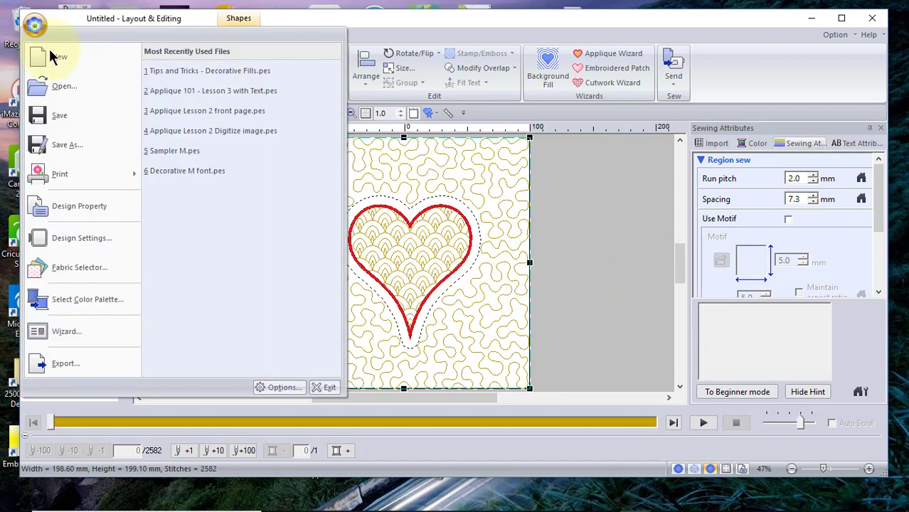
{"action": "left_click", "coordinate": [53, 56]}
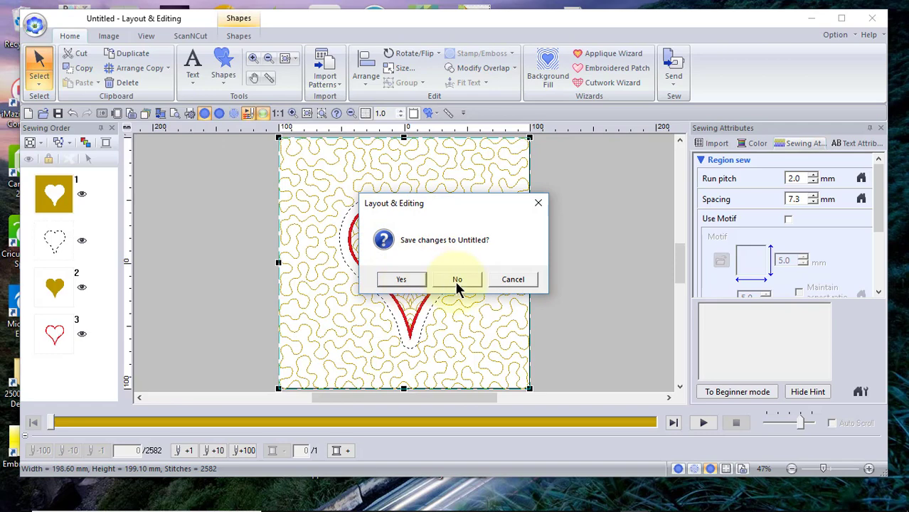
{"action": "left_click", "coordinate": [457, 280]}
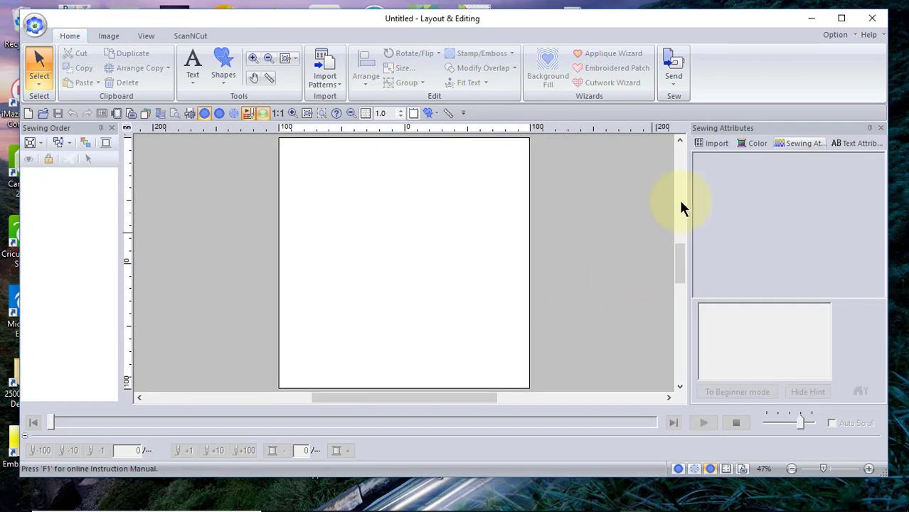
Step: Import the pot design 33101622.pes from the Design Library's Misc category and enlarge it to about 150 by 149 mm
{"action": "left_click", "coordinate": [714, 143]}
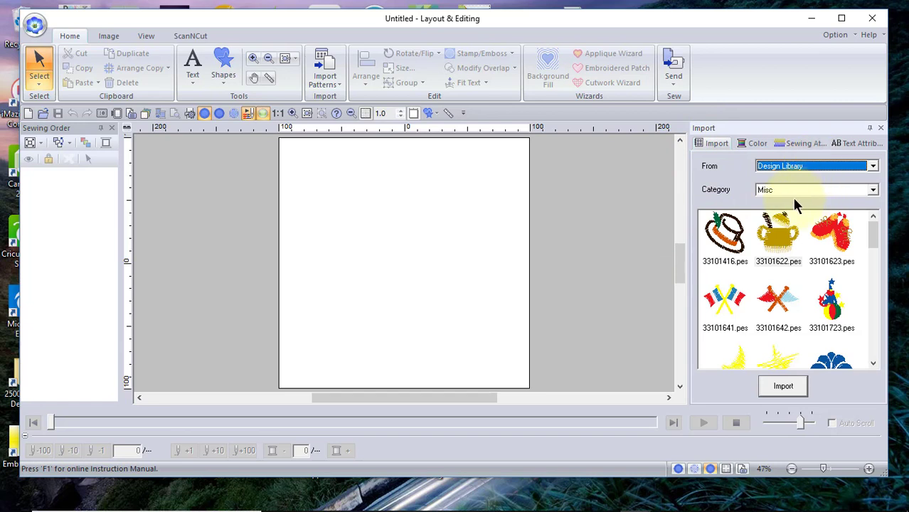
{"action": "double_click", "coordinate": [780, 235]}
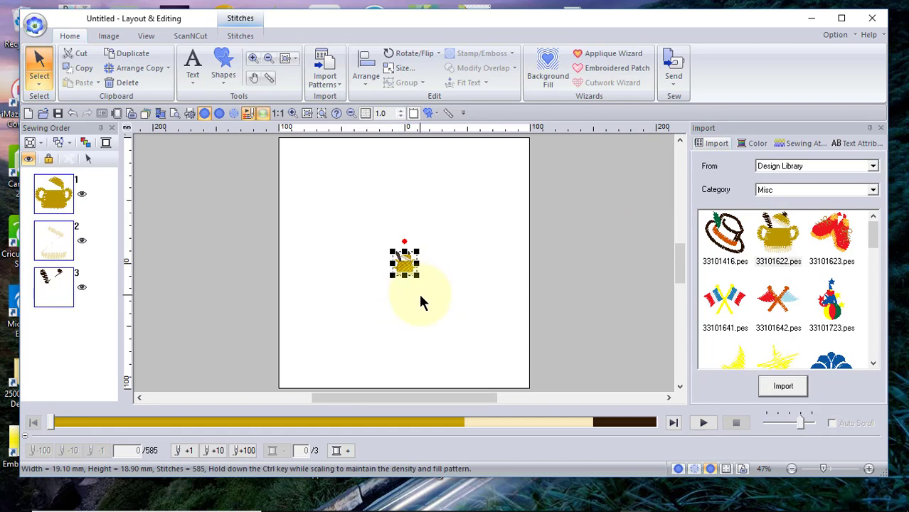
{"action": "left_click_drag", "start_coordinate": [418, 276], "coordinate": [492, 370]}
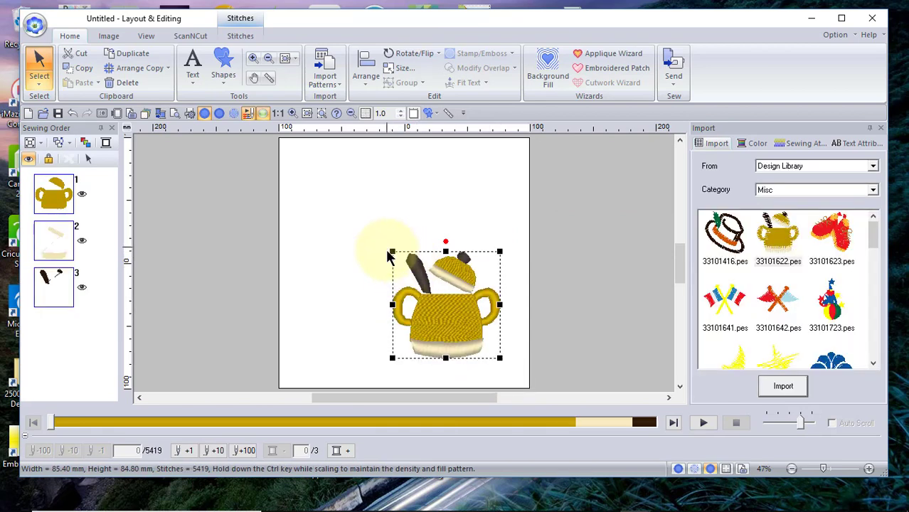
{"action": "left_click_drag", "start_coordinate": [392, 251], "coordinate": [311, 170]}
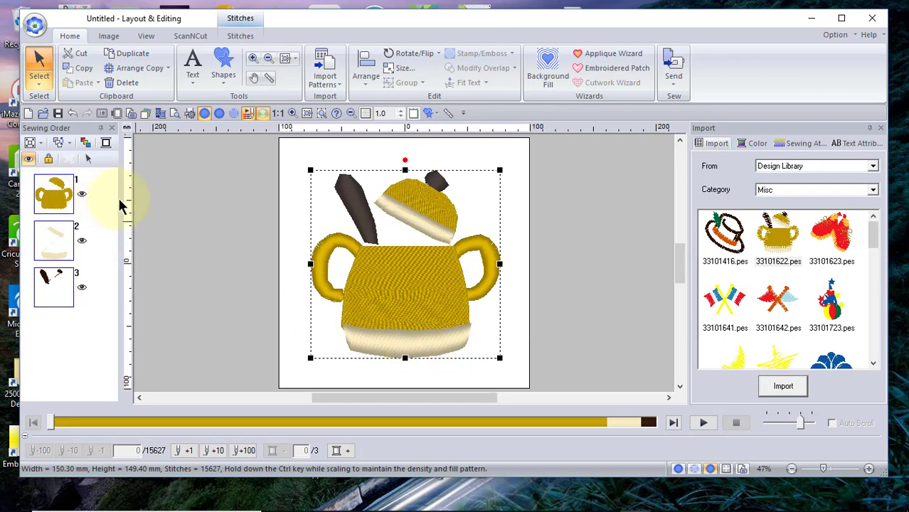
Step: Divide the whole pot design by color into separate parts and select its gold part
{"action": "left_click", "coordinate": [211, 197]}
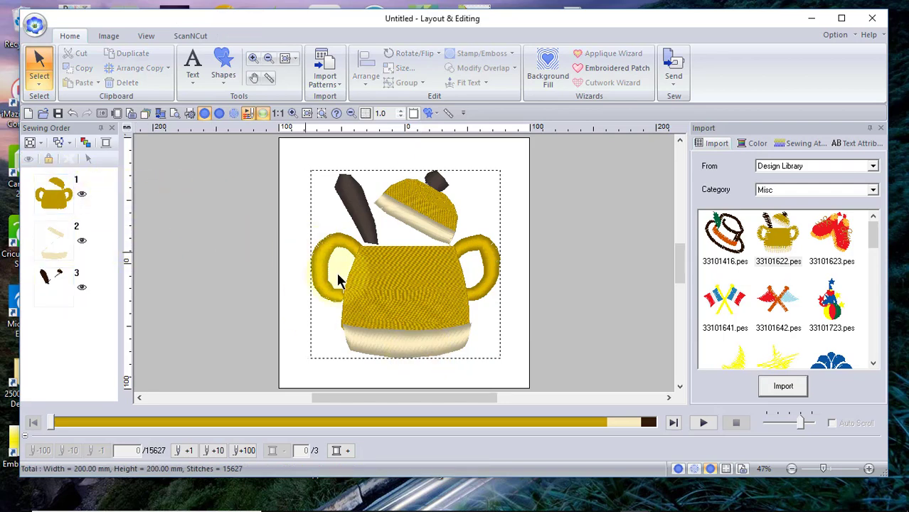
{"action": "left_click", "coordinate": [53, 202]}
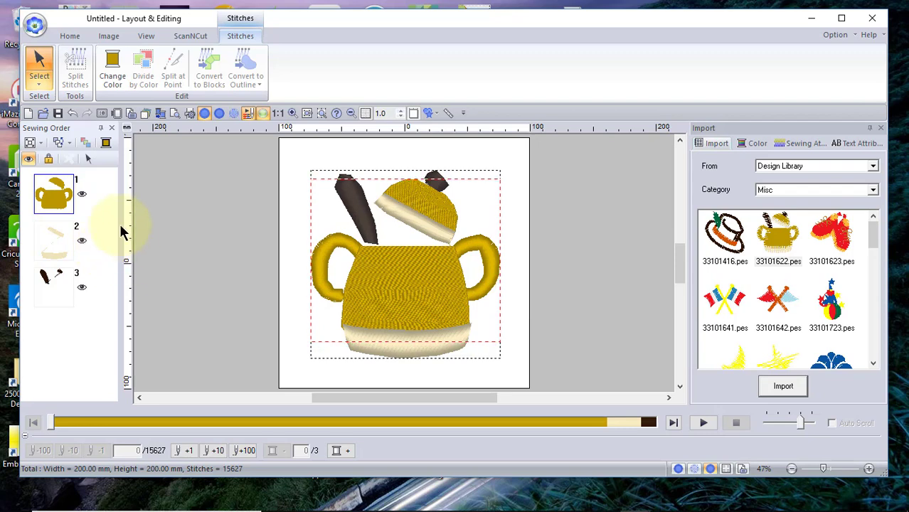
{"action": "left_click_drag", "start_coordinate": [90, 168], "coordinate": [60, 298]}
{"action": "left_click", "coordinate": [69, 36]}
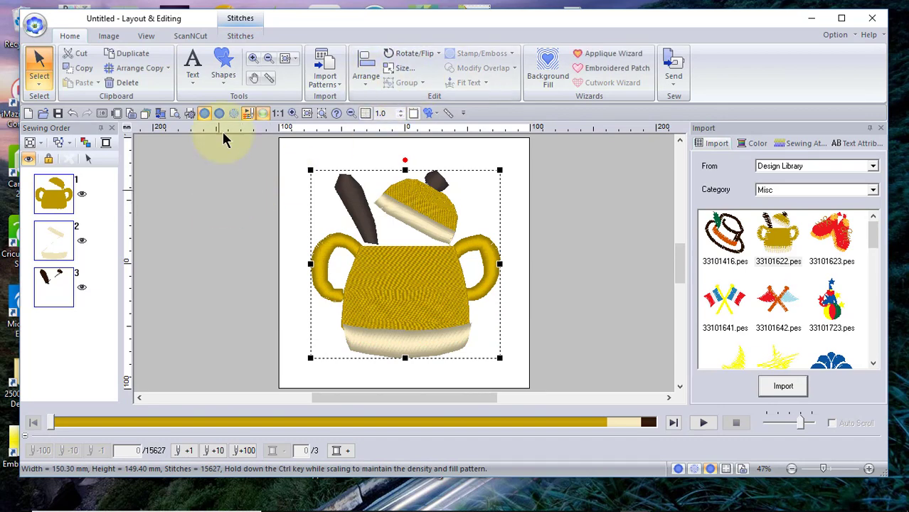
{"action": "left_click", "coordinate": [254, 40]}
{"action": "left_click", "coordinate": [146, 87]}
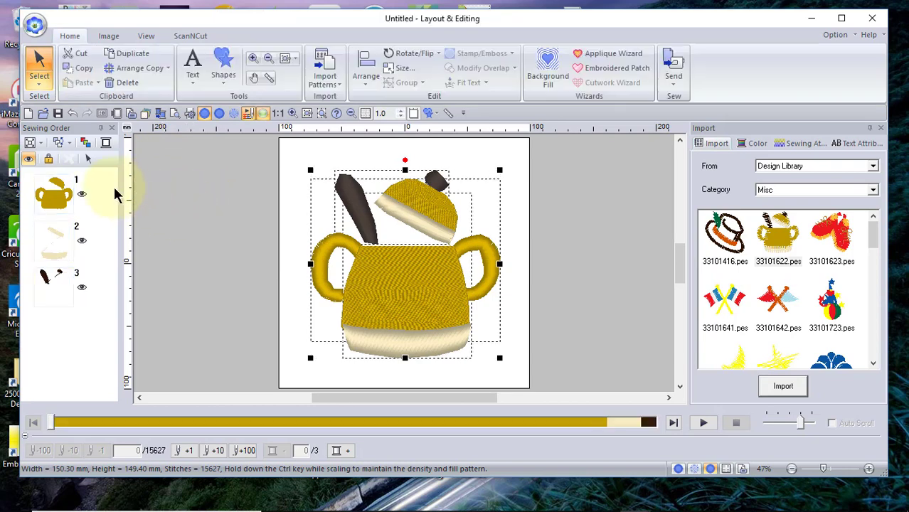
{"action": "left_click", "coordinate": [56, 192]}
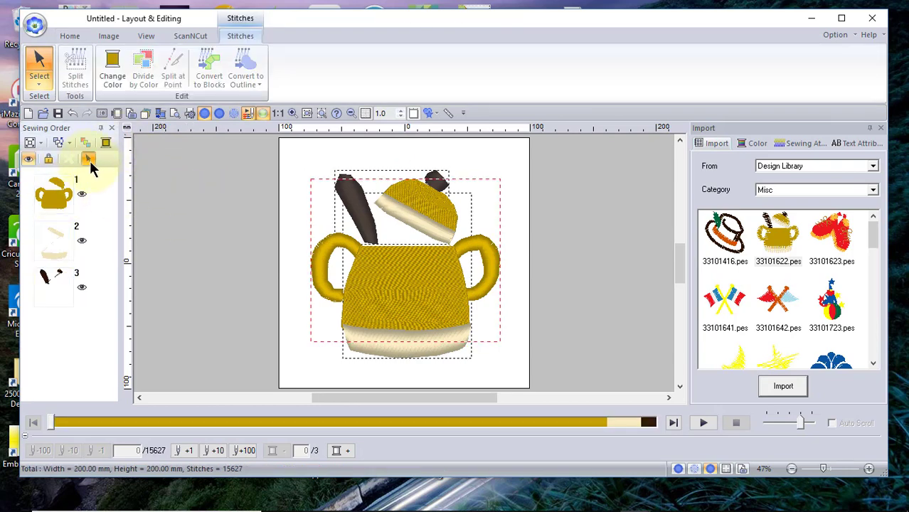
Step: Convert the pot's gold stitch part to blocks at Normal sensitivity
{"action": "left_click", "coordinate": [213, 68]}
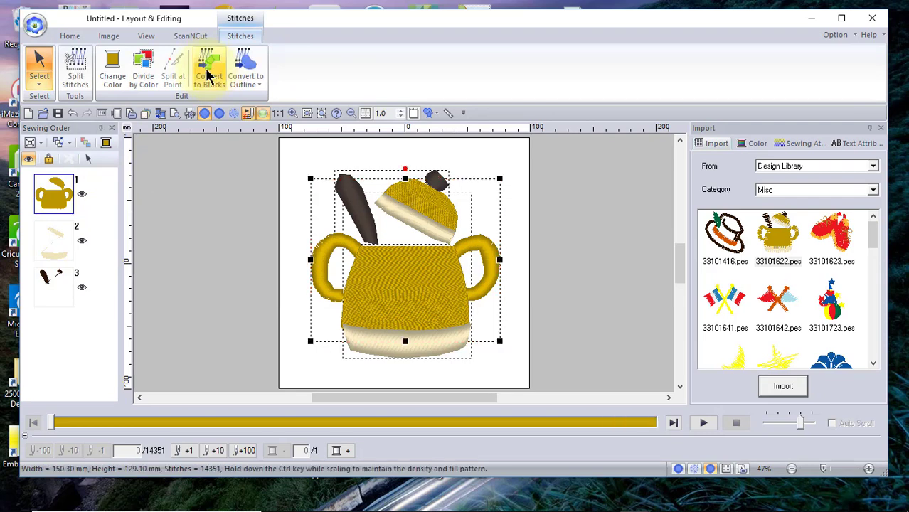
{"action": "left_click", "coordinate": [208, 74]}
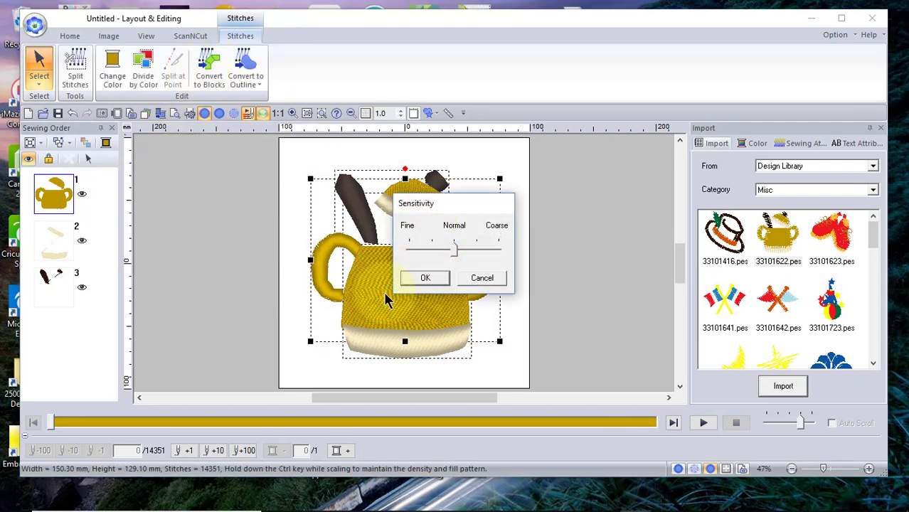
{"action": "left_click", "coordinate": [431, 277]}
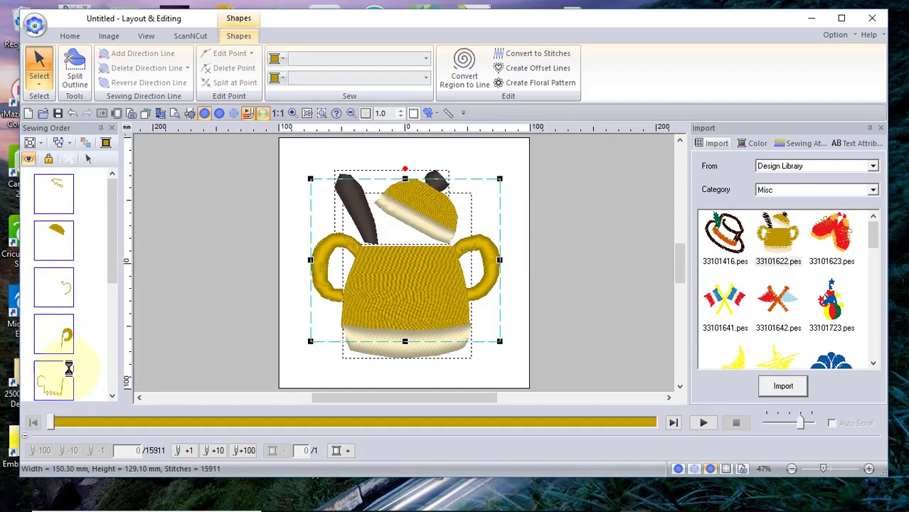
Step: Set the gold blocks' region sewing to Decorative Fill Stitch and their line sewing to Zigzag Stitch
{"action": "left_click", "coordinate": [425, 78]}
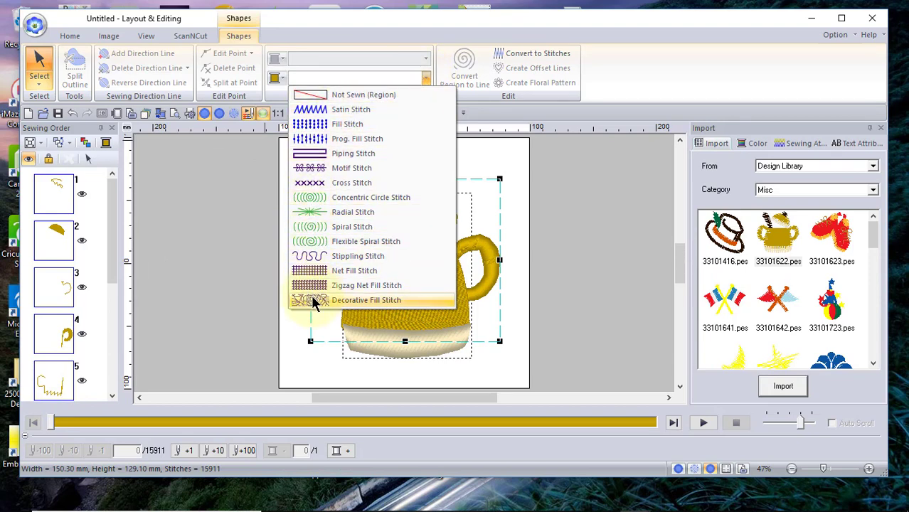
{"action": "left_click", "coordinate": [358, 301]}
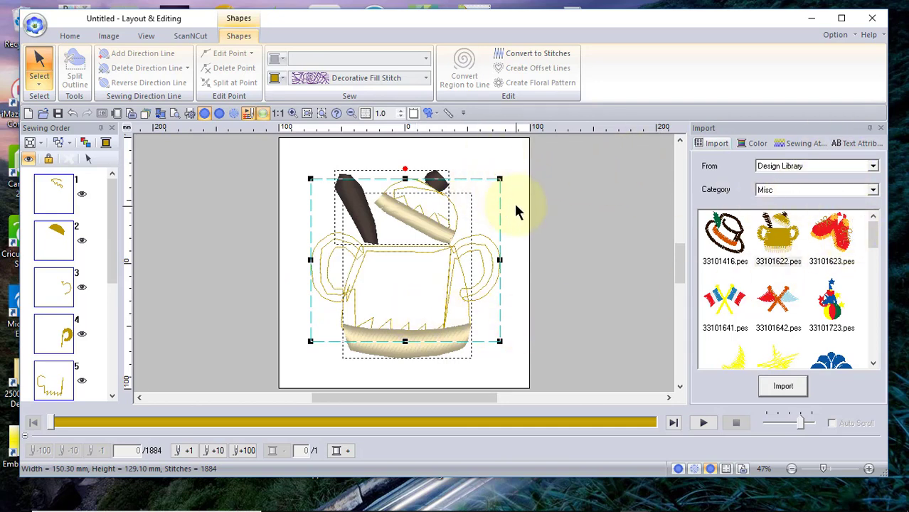
{"action": "left_click", "coordinate": [425, 60]}
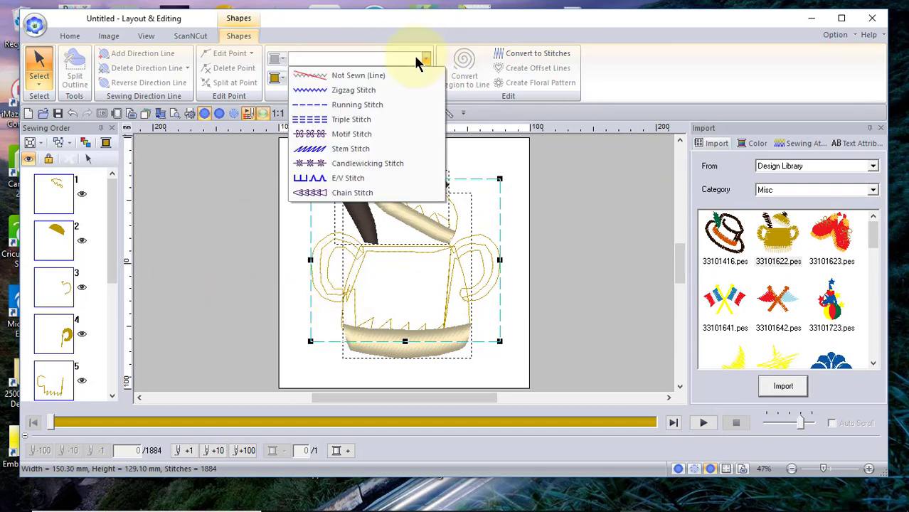
{"action": "left_click", "coordinate": [317, 89]}
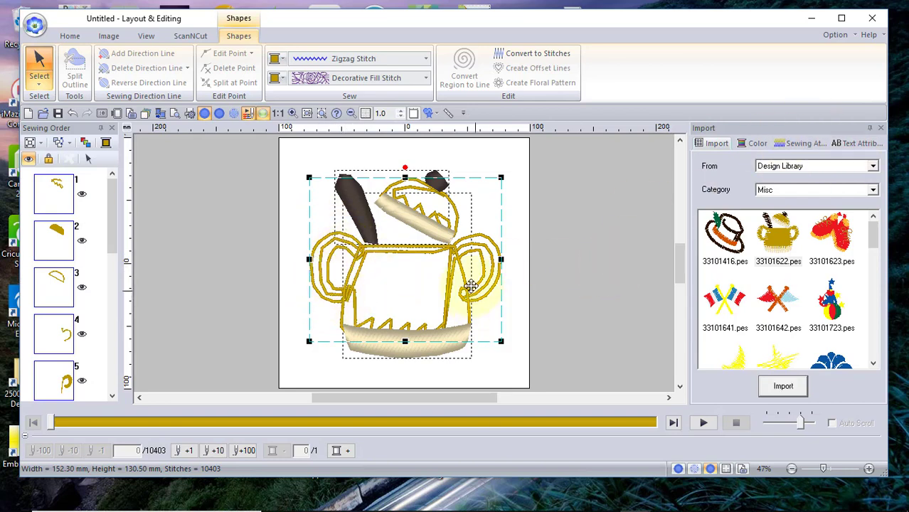
Step: Apply the decorative fill pattern df_pat002 to the gold blocks
{"action": "left_click", "coordinate": [797, 146]}
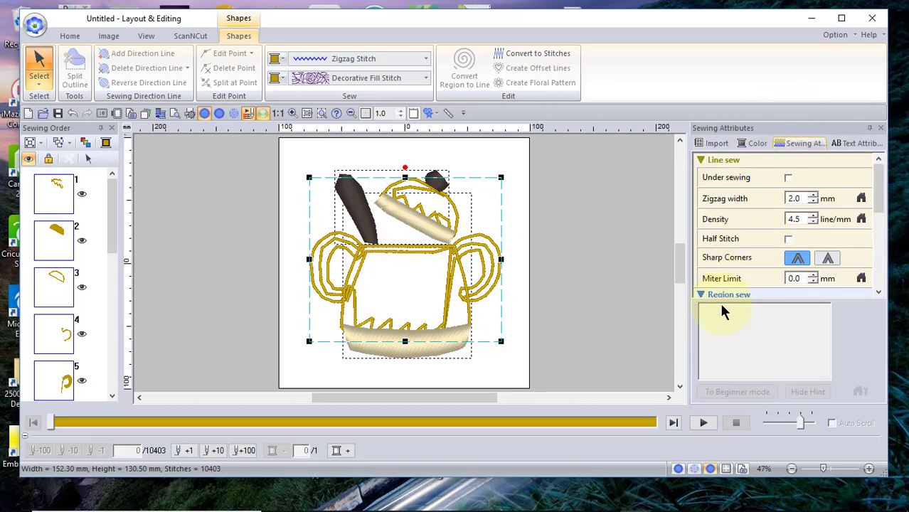
{"action": "scroll", "coordinate": [879, 231], "scroll_direction": "down", "scroll_amount": 5}
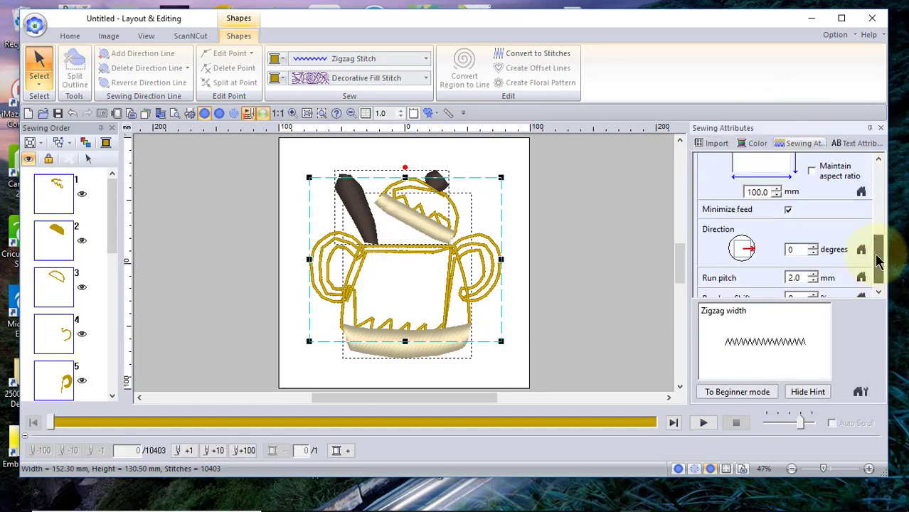
{"action": "scroll", "coordinate": [815, 202], "scroll_direction": "up", "scroll_amount": 1}
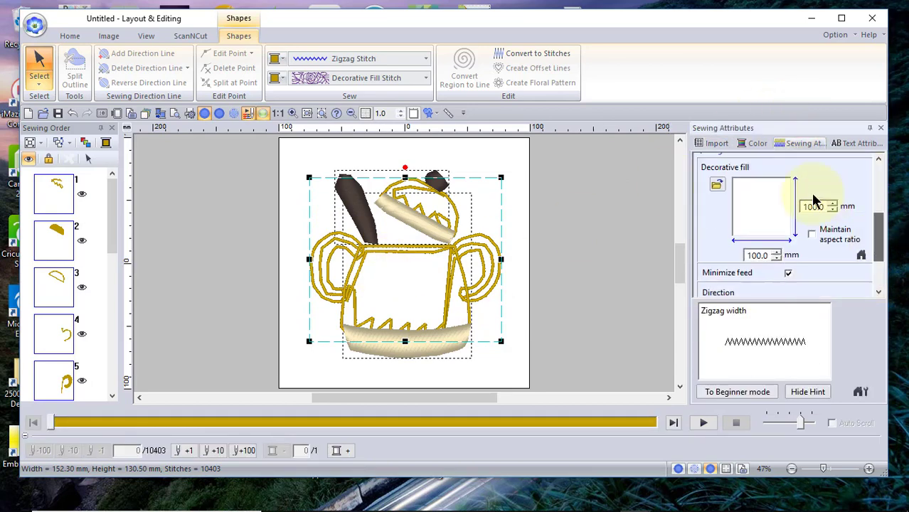
{"action": "left_click", "coordinate": [716, 185]}
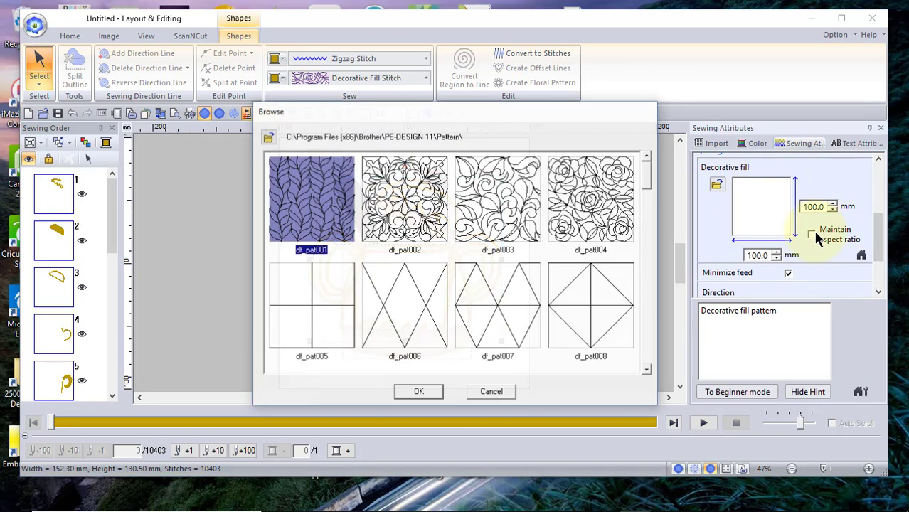
{"action": "left_click", "coordinate": [406, 202]}
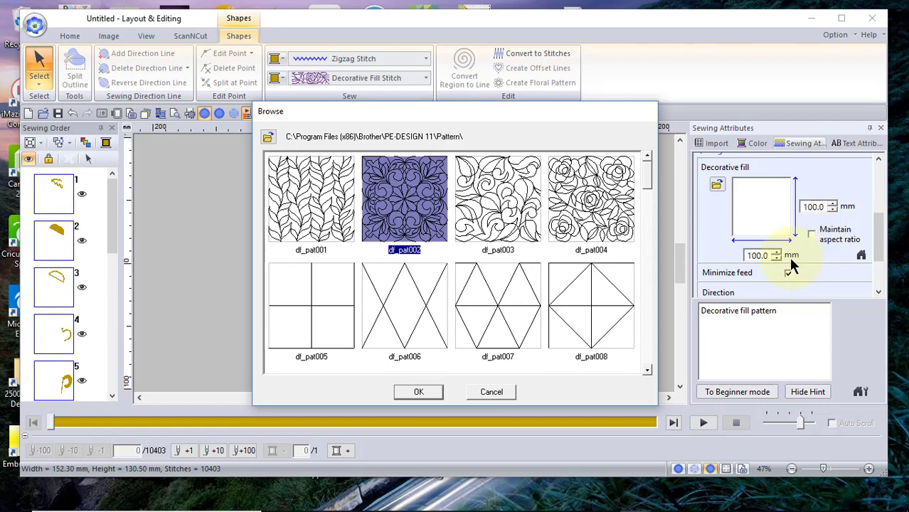
{"action": "left_click", "coordinate": [419, 393]}
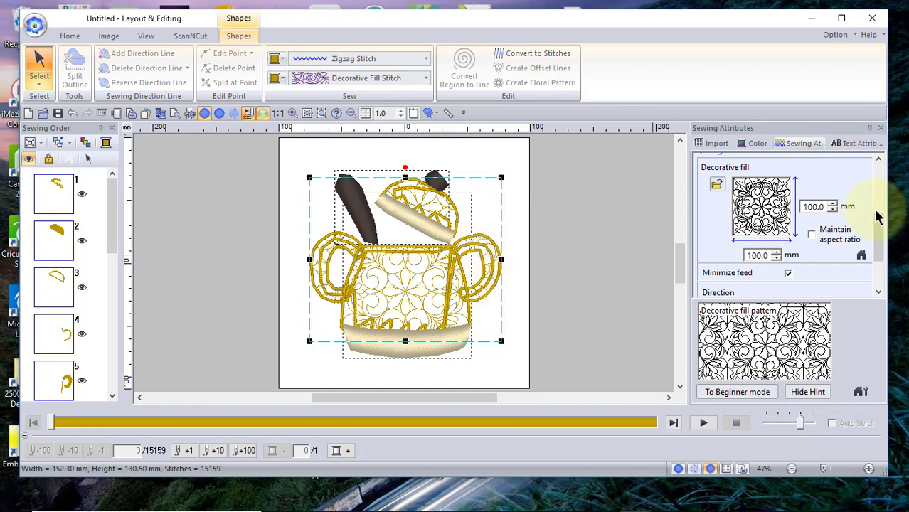
{"action": "left_click_drag", "start_coordinate": [881, 240], "coordinate": [883, 184]}
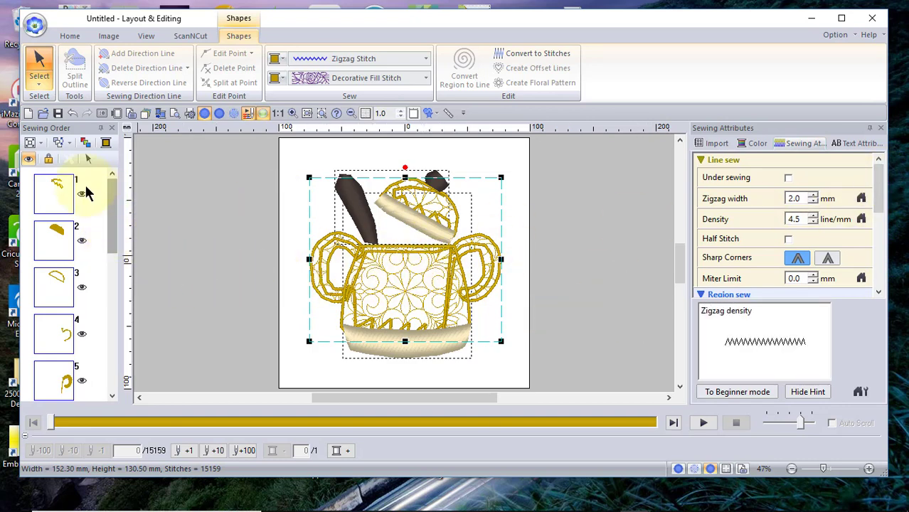
Step: Select only the jagged zigzag line inside the pot's lid and delete it
{"action": "left_click", "coordinate": [58, 185]}
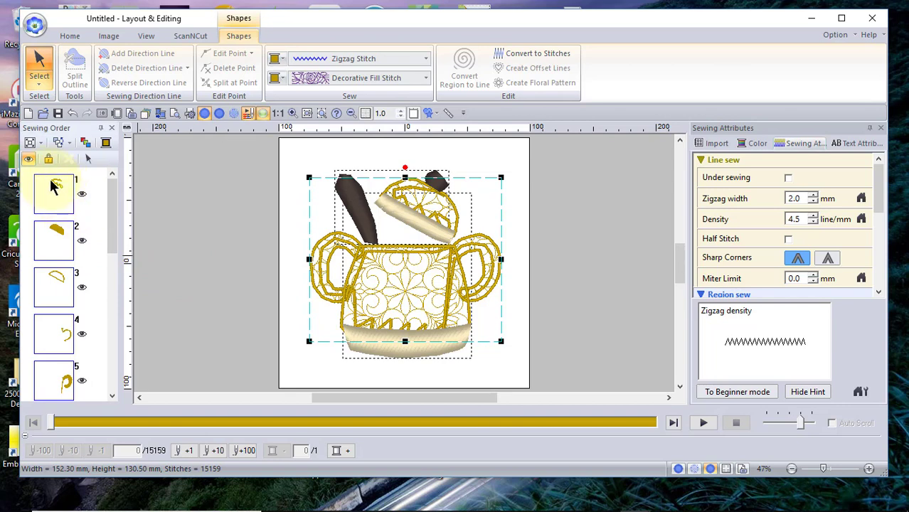
{"action": "left_click", "coordinate": [41, 183]}
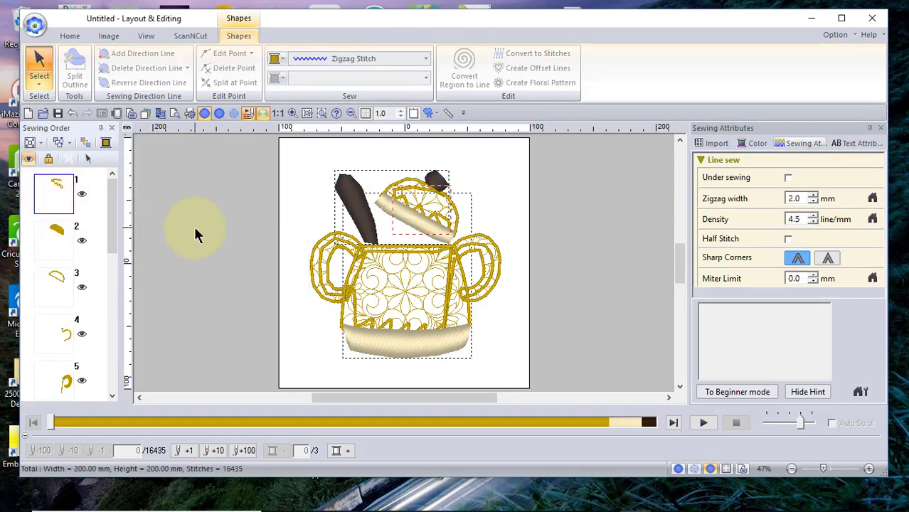
{"action": "left_click", "coordinate": [89, 157]}
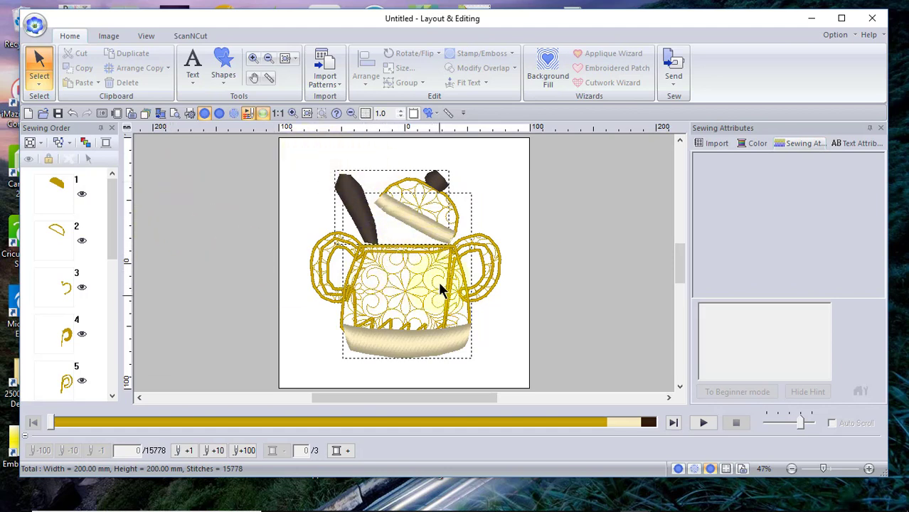
Step: Select the right handle's zigzag line, check its under sewing attribute and deselect it
{"action": "left_click", "coordinate": [66, 294]}
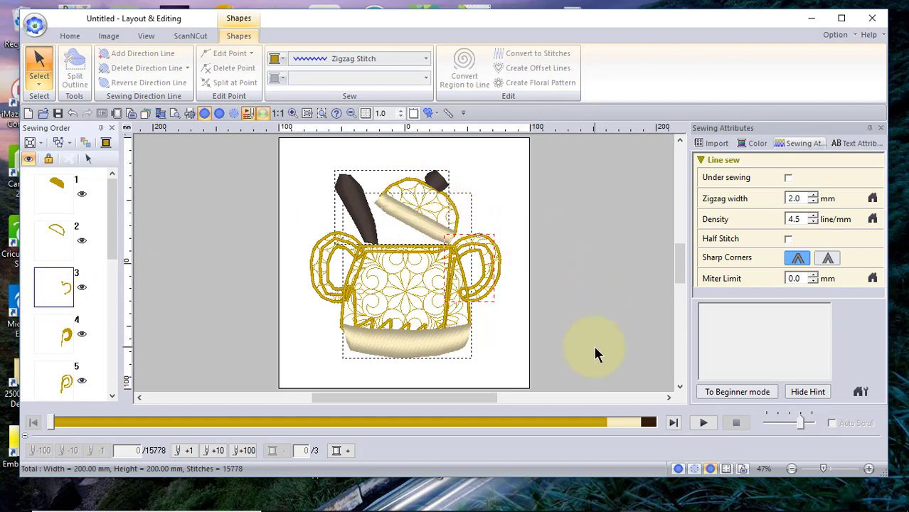
{"action": "mouse_move", "coordinate": [714, 179]}
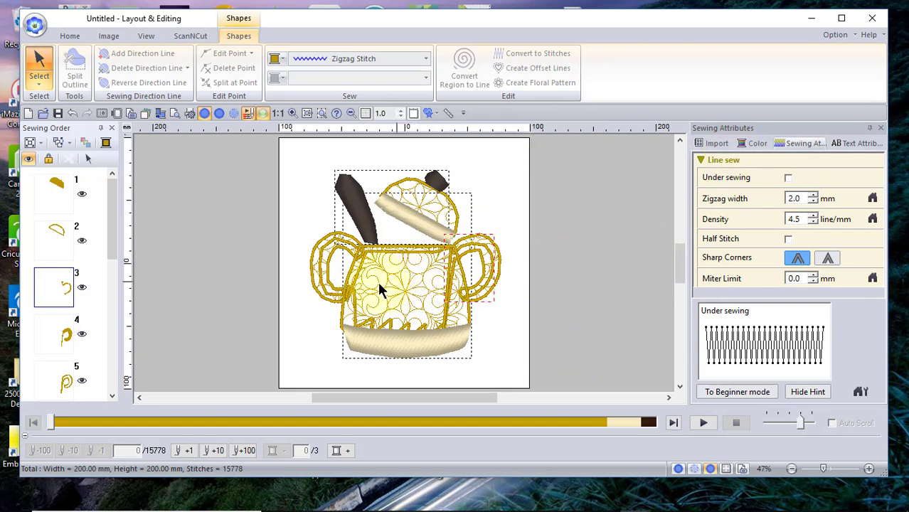
{"action": "left_click", "coordinate": [200, 182]}
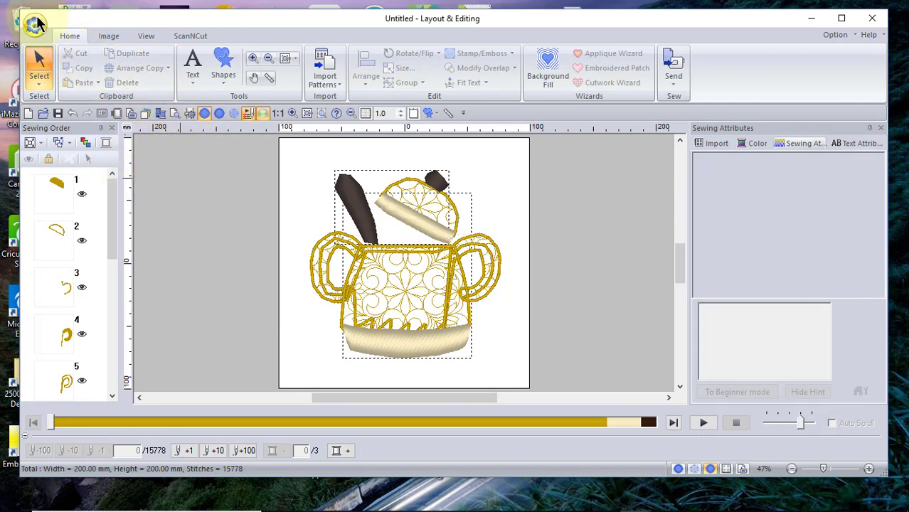
Step: Start a new design without saving the pot design
{"action": "left_click", "coordinate": [34, 25]}
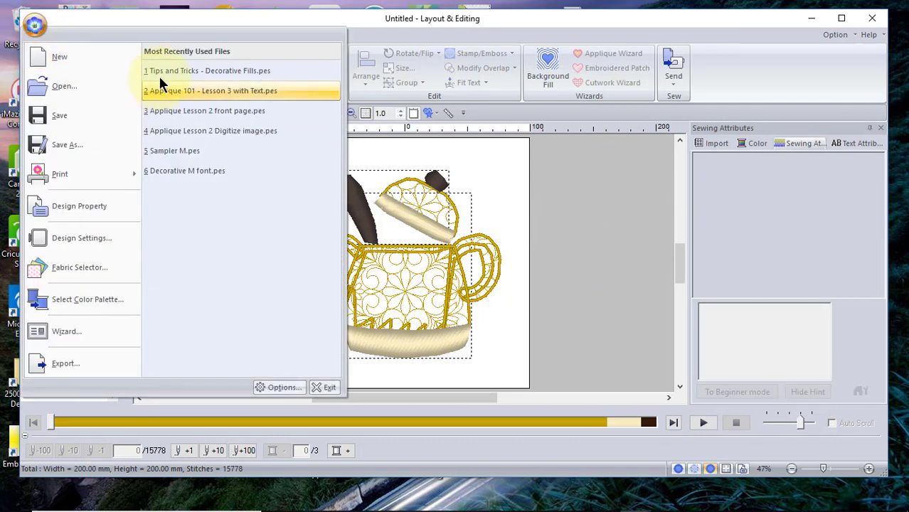
{"action": "left_click", "coordinate": [49, 57]}
{"action": "left_click", "coordinate": [456, 280]}
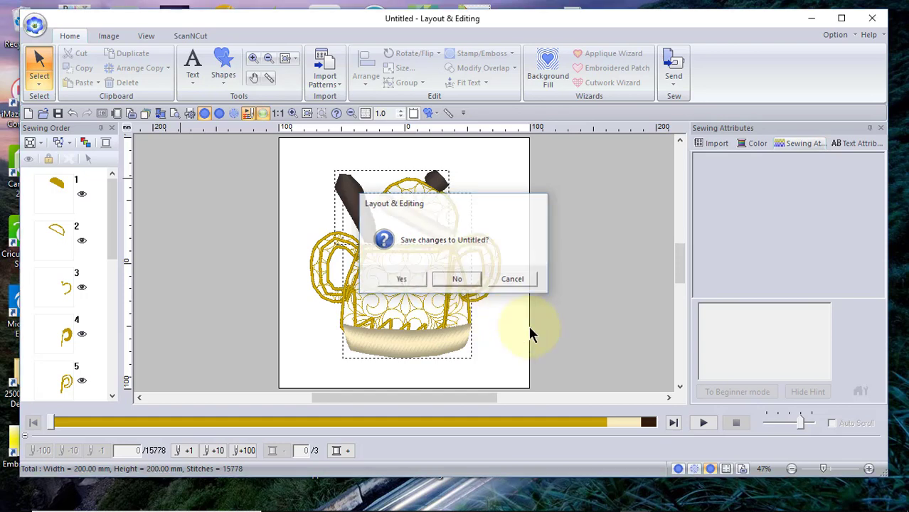
Step: Add the letter T in the Block 05 font near the middle of the design page
{"action": "left_click", "coordinate": [194, 72]}
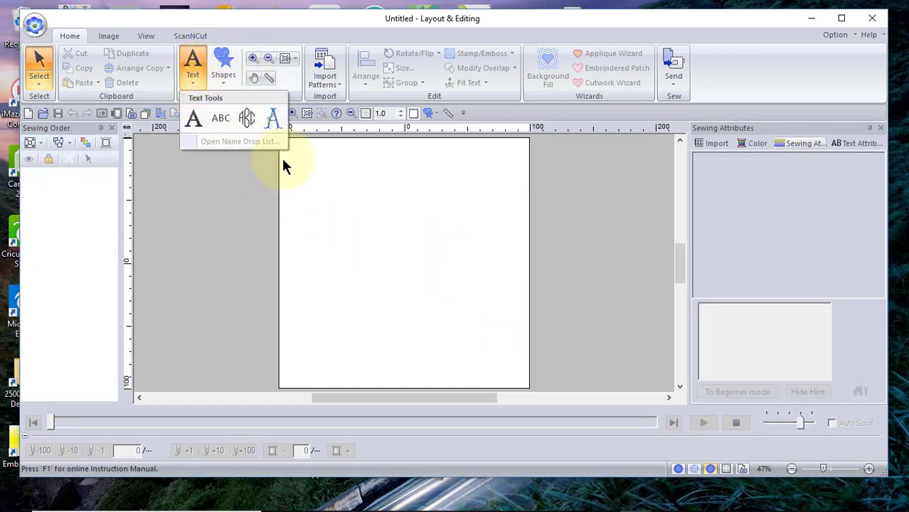
{"action": "left_click", "coordinate": [192, 122]}
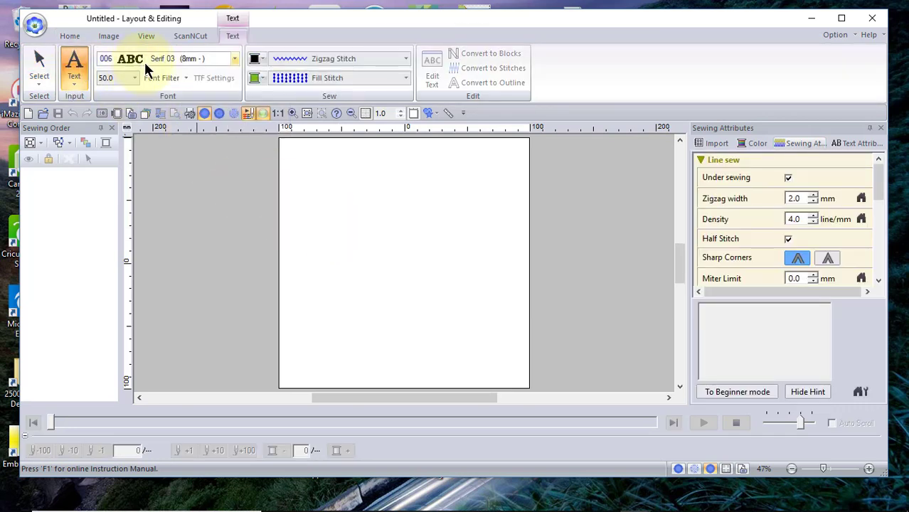
{"action": "left_click", "coordinate": [232, 60]}
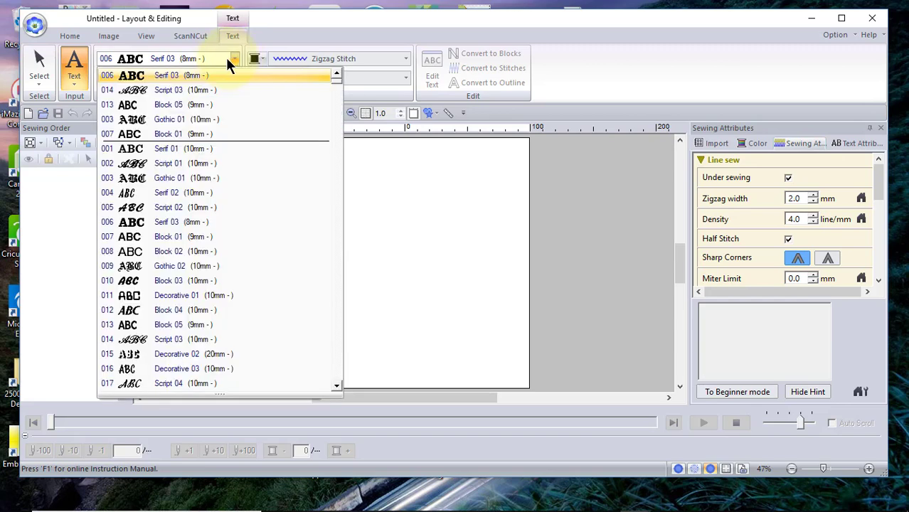
{"action": "left_click", "coordinate": [180, 105]}
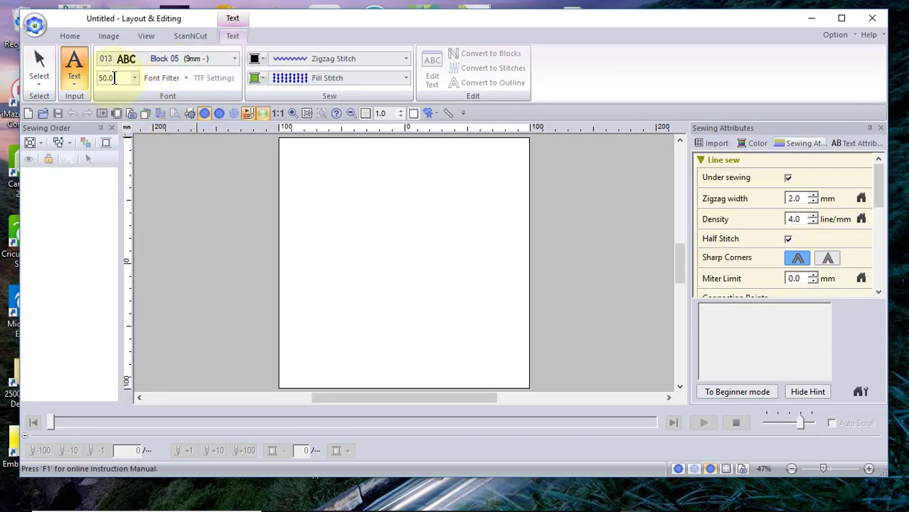
{"action": "left_click", "coordinate": [376, 267]}
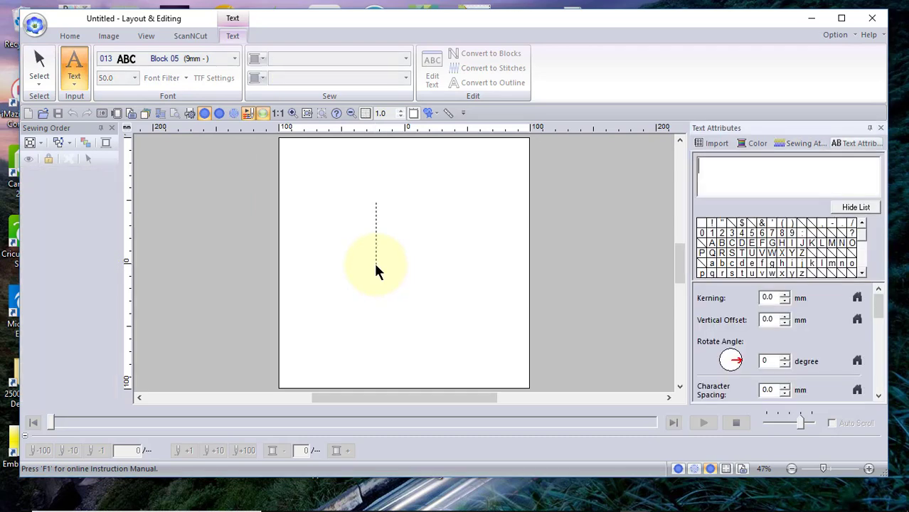
{"action": "type", "text": "T"}
{"action": "key", "text": "Return"}
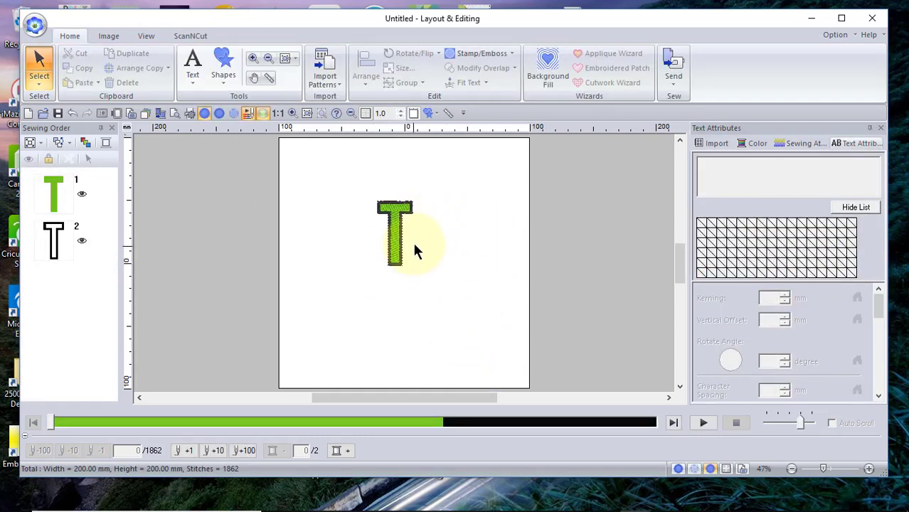
Step: Select the letter T and examine which region fill stitches are available for text
{"action": "left_click_drag", "start_coordinate": [351, 179], "coordinate": [472, 275]}
{"action": "left_click", "coordinate": [235, 36]}
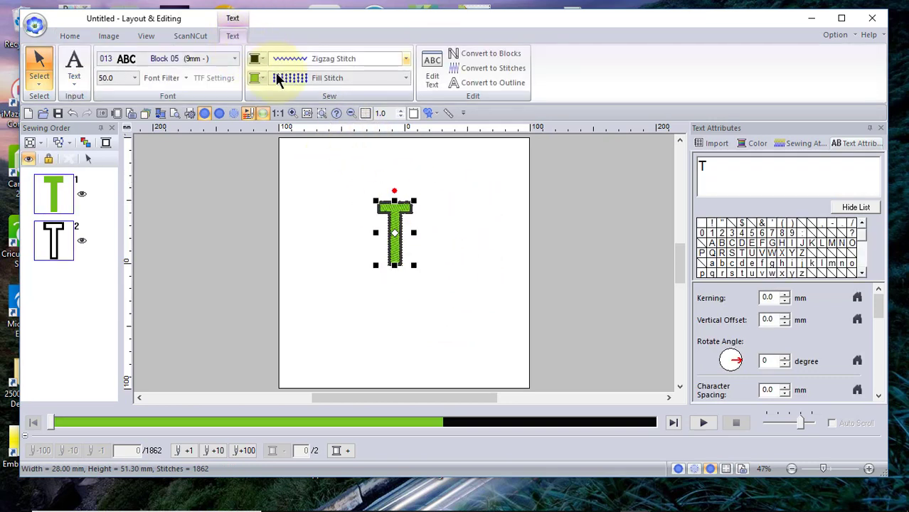
{"action": "left_click", "coordinate": [407, 77]}
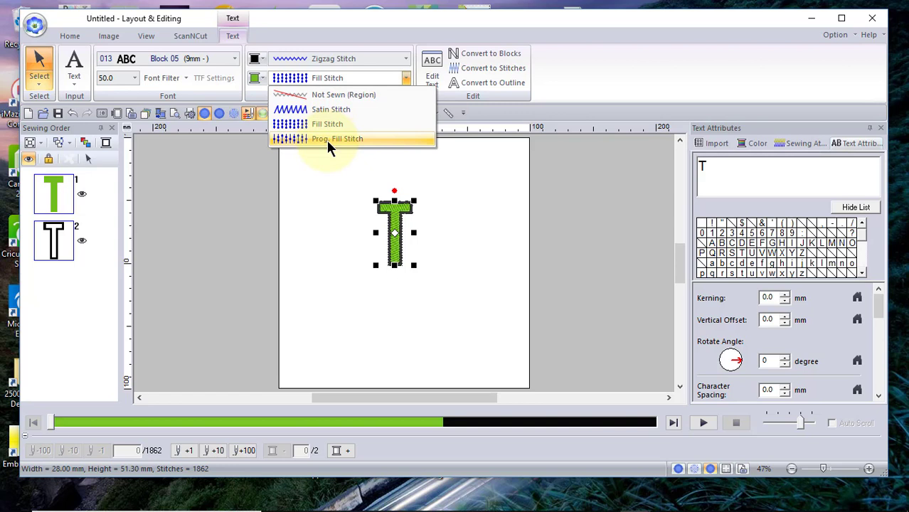
{"action": "left_click", "coordinate": [439, 169]}
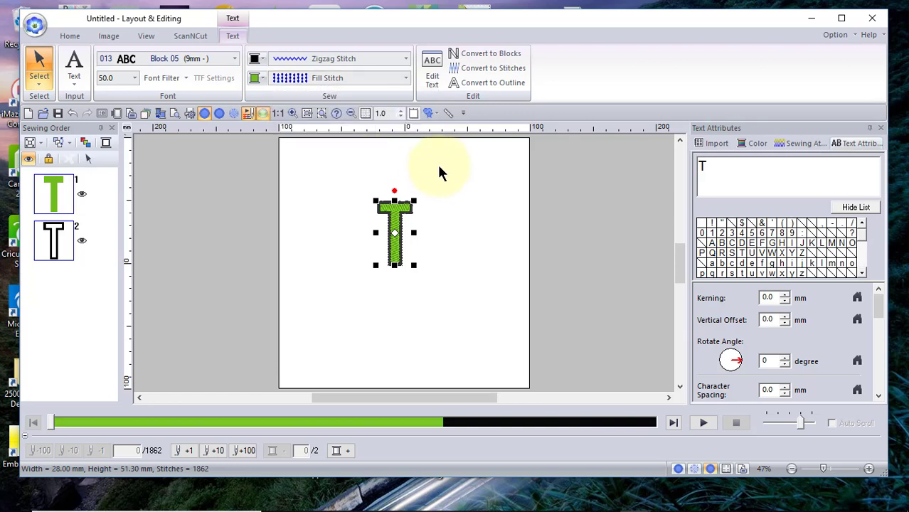
Step: Convert the letter T to blocks and set its region sewing to Decorative Fill Stitch
{"action": "left_click", "coordinate": [471, 54]}
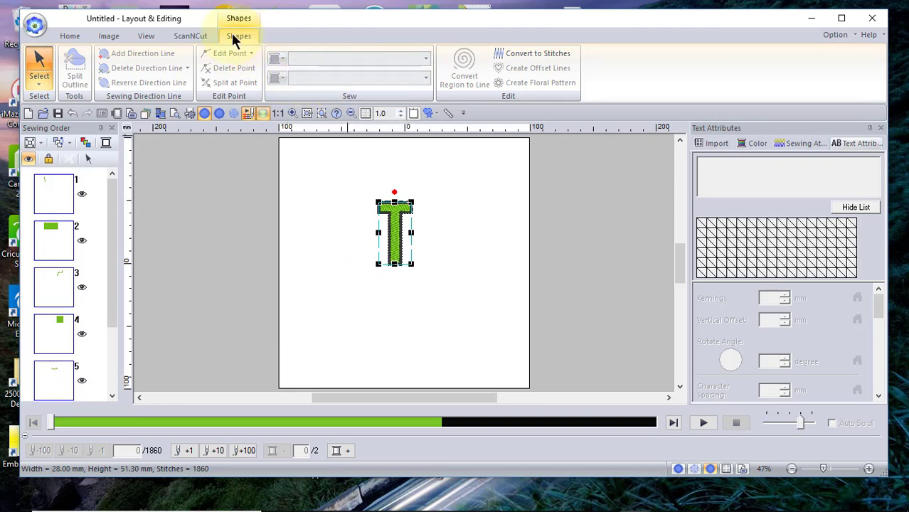
{"action": "left_click", "coordinate": [302, 77]}
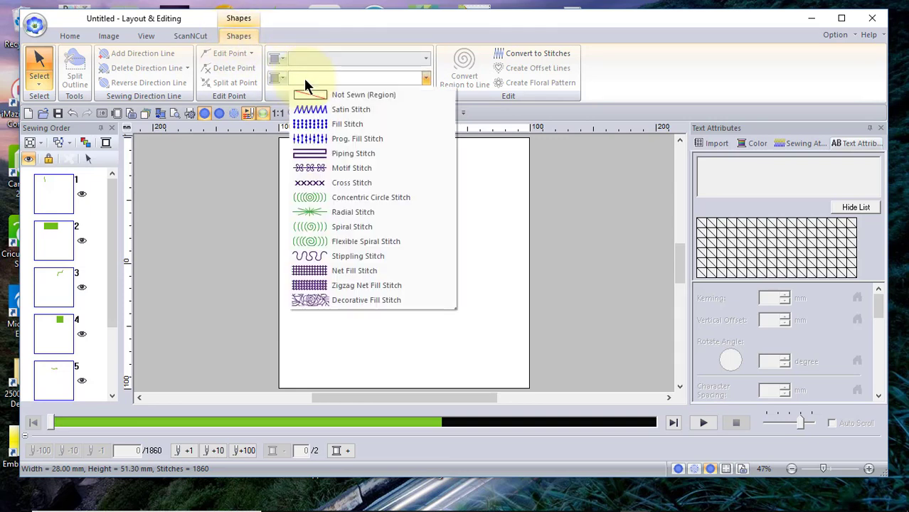
{"action": "left_click", "coordinate": [321, 300]}
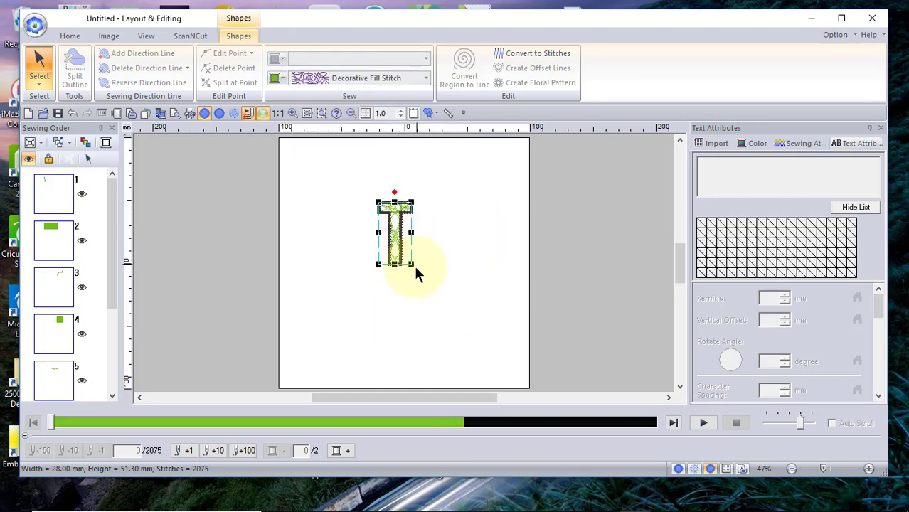
Step: Enlarge the decorative-filled letter T to about 88 by 167.5 mm
{"action": "left_click_drag", "start_coordinate": [411, 263], "coordinate": [451, 351]}
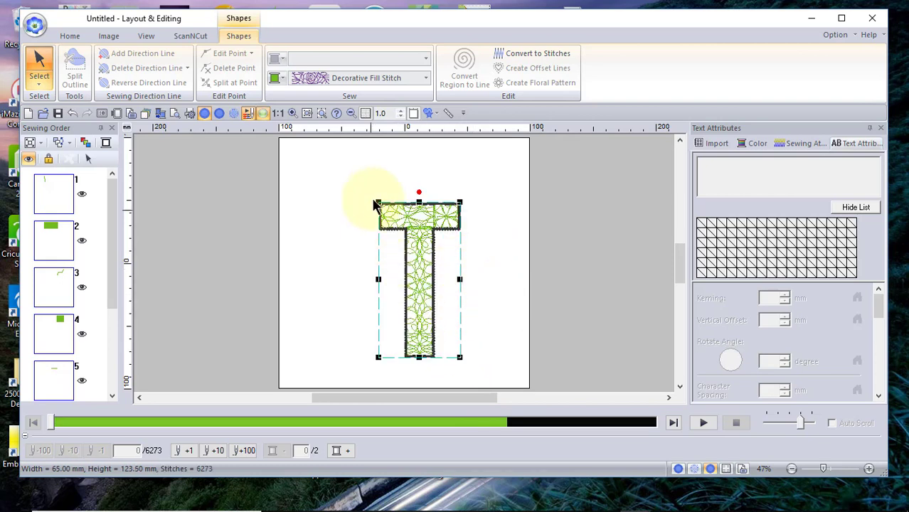
{"action": "left_click_drag", "start_coordinate": [375, 205], "coordinate": [280, 142]}
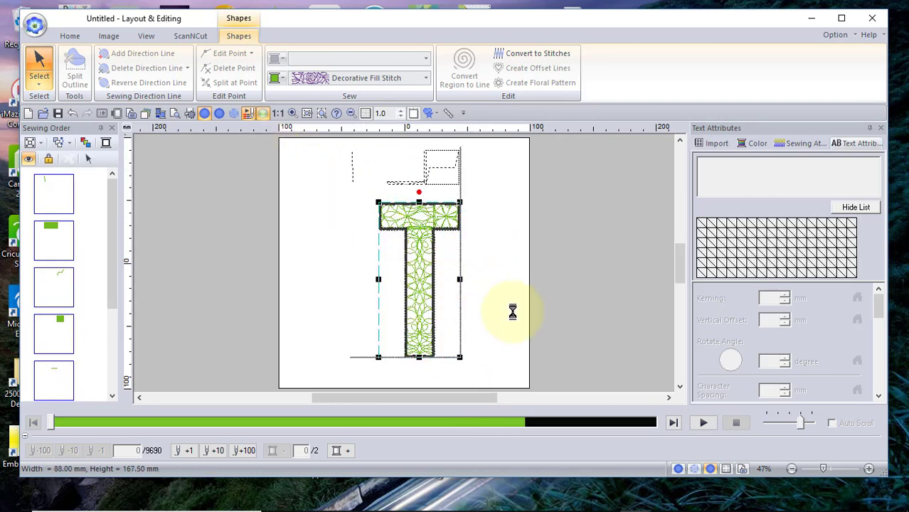